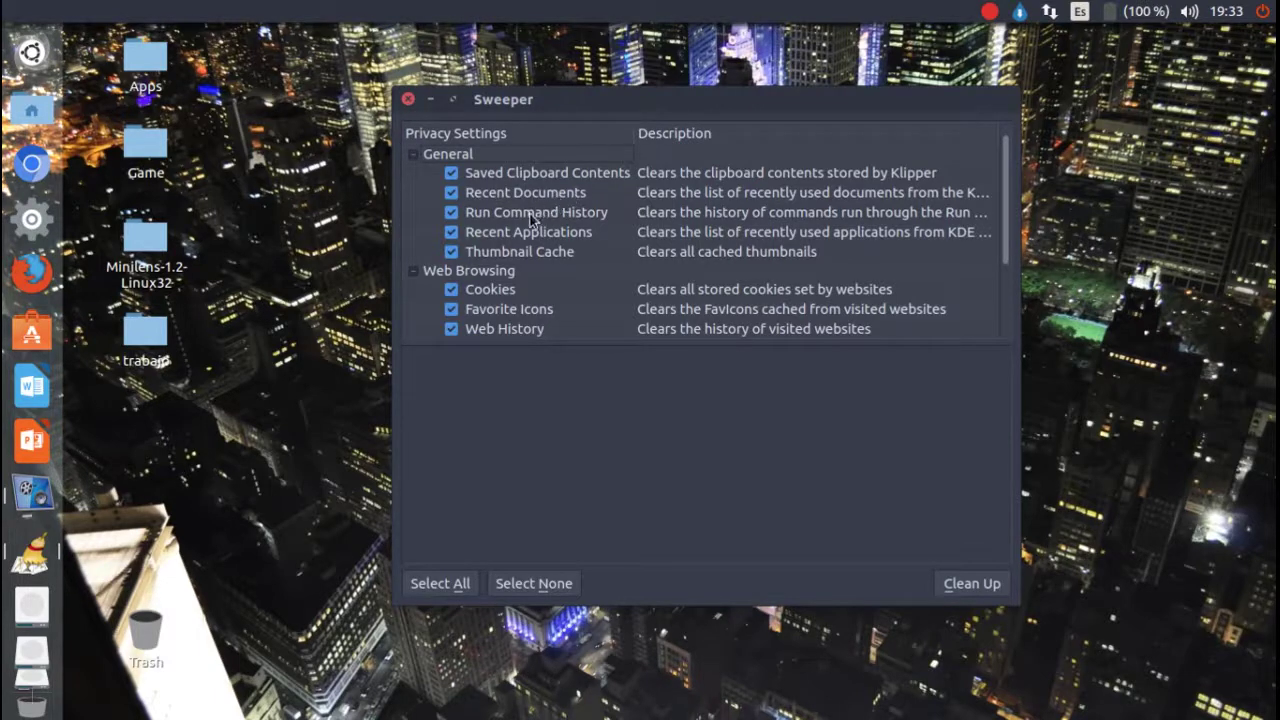
Review the General and Web Browsing cleanup entries and their descriptions in Sweeper's privacy settings.
left_click(549, 213)
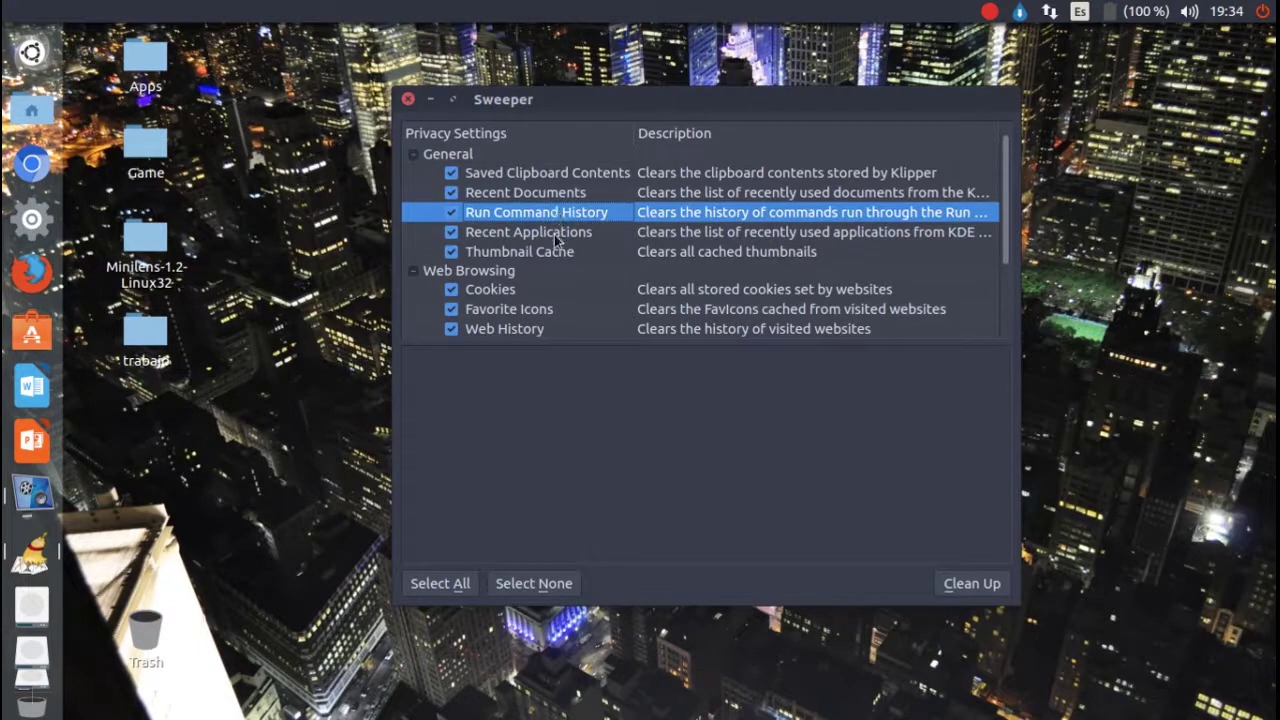
left_click(556, 233)
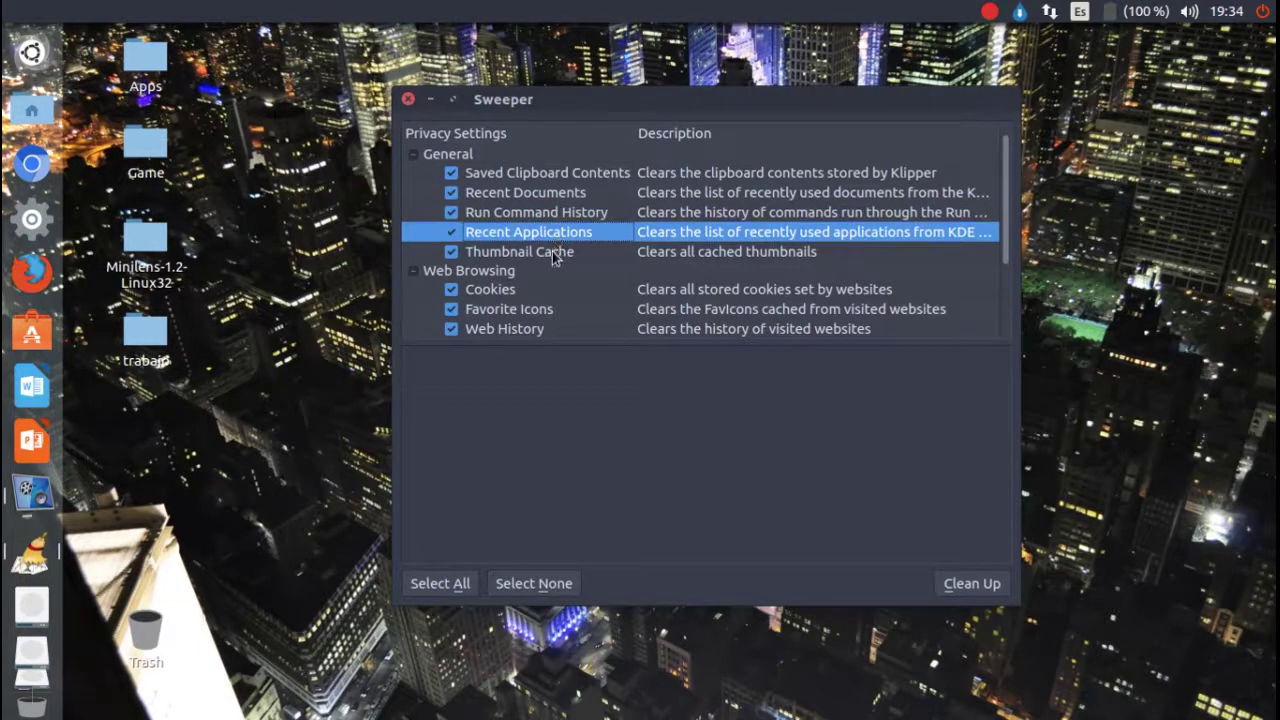
left_click(562, 256)
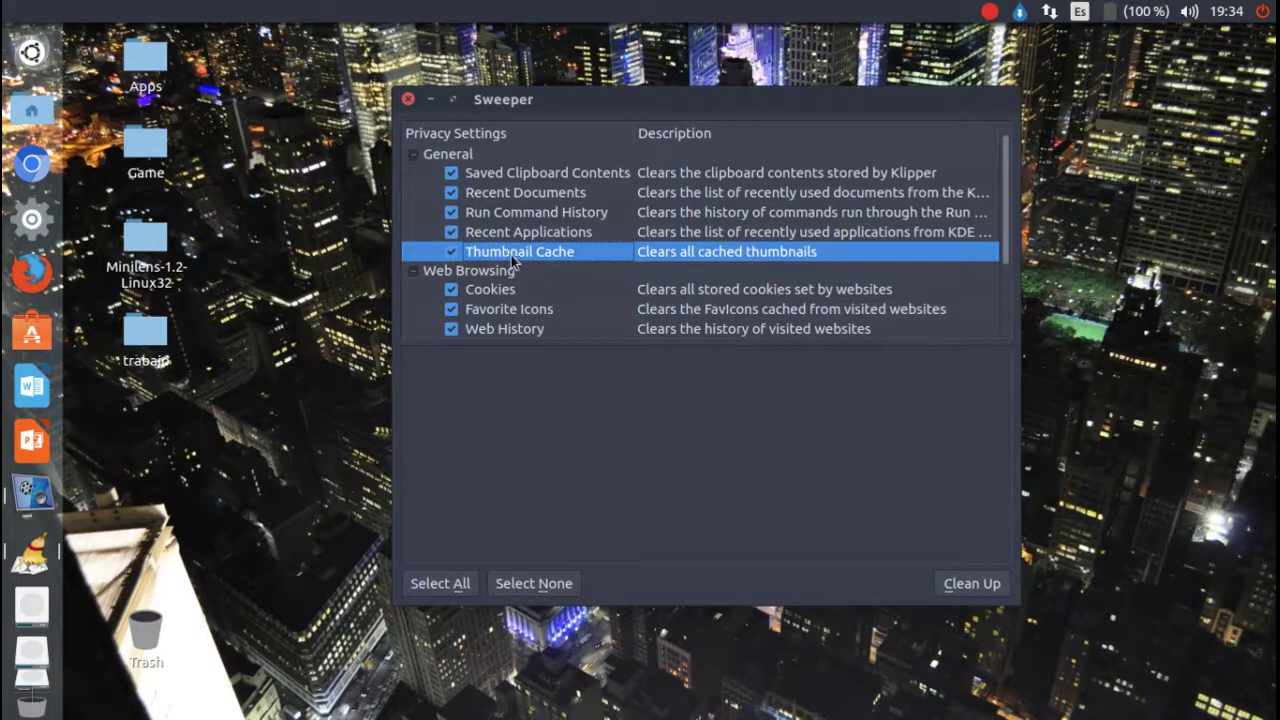
scroll(455, 245, "down", 1)
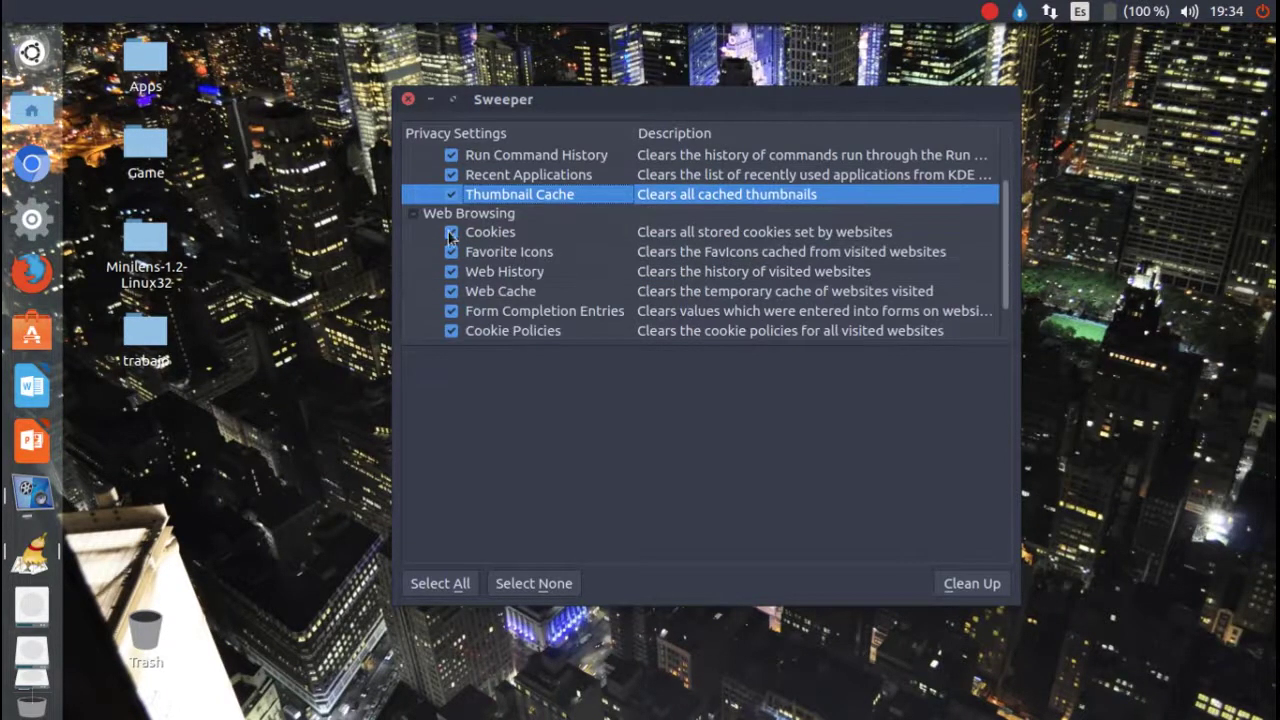
left_click(500, 214)
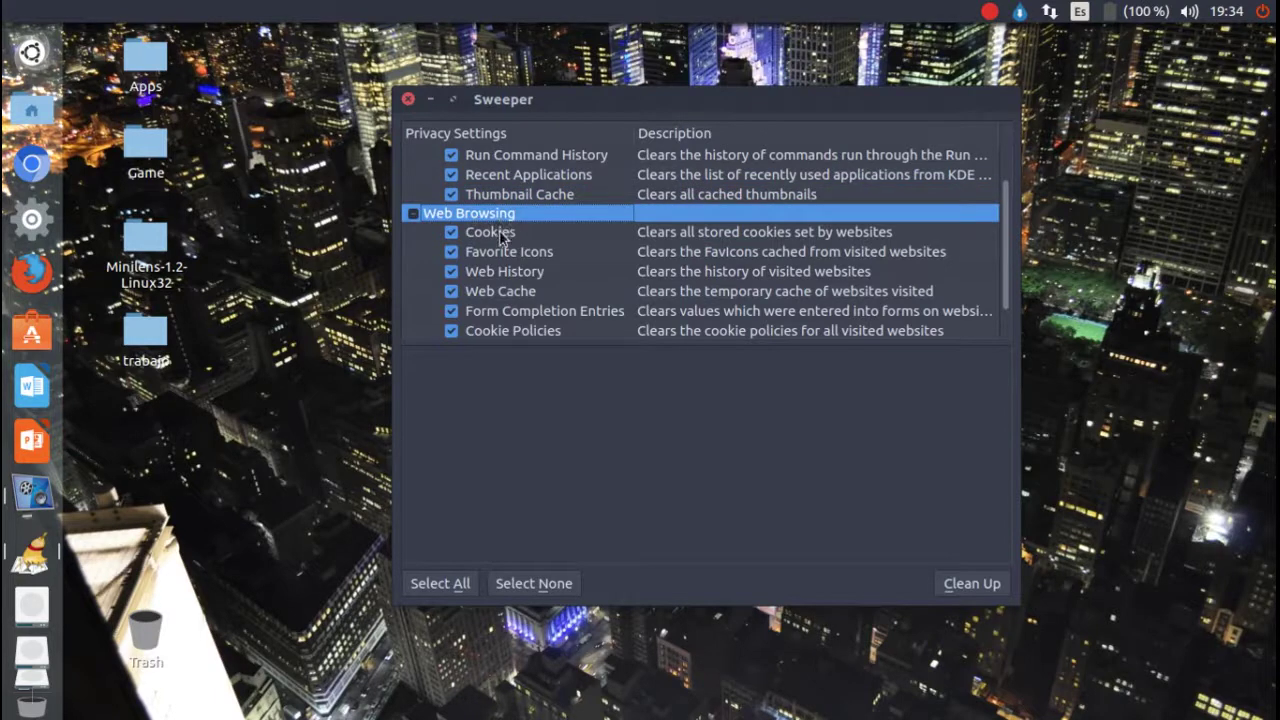
scroll(540, 240, "down", 1)
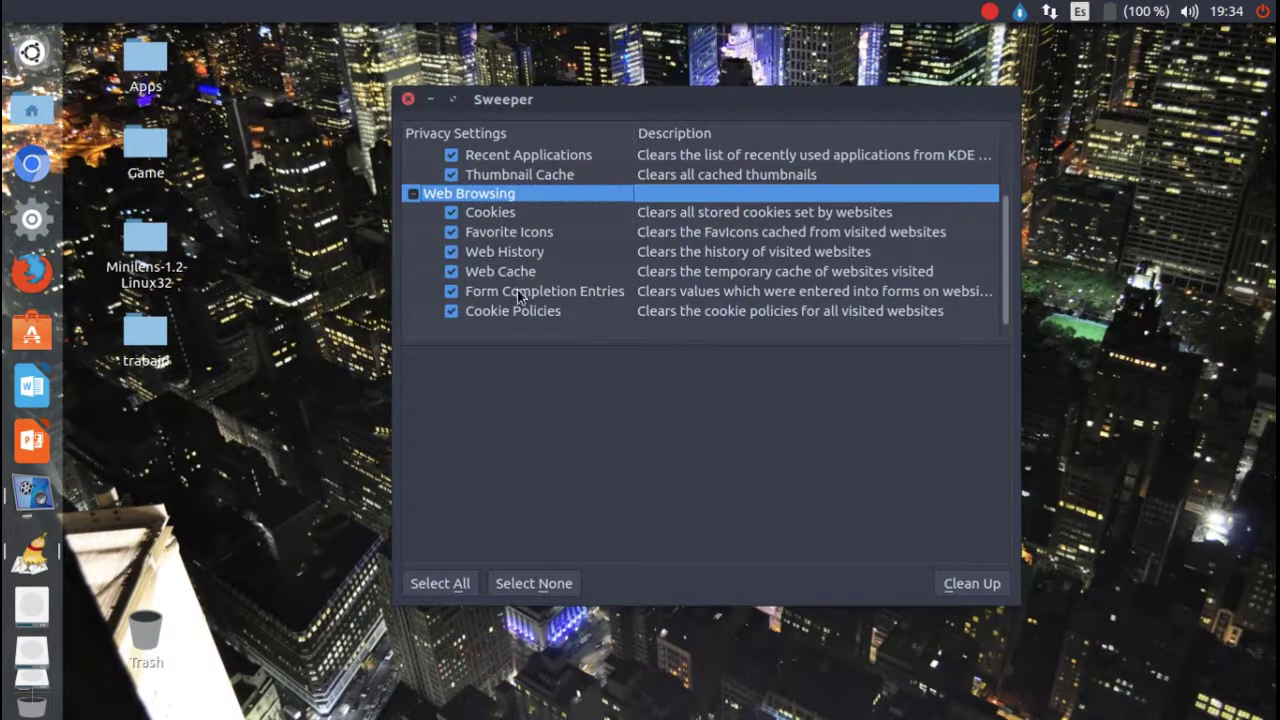
left_click(555, 290)
scroll(563, 279, "up", 3)
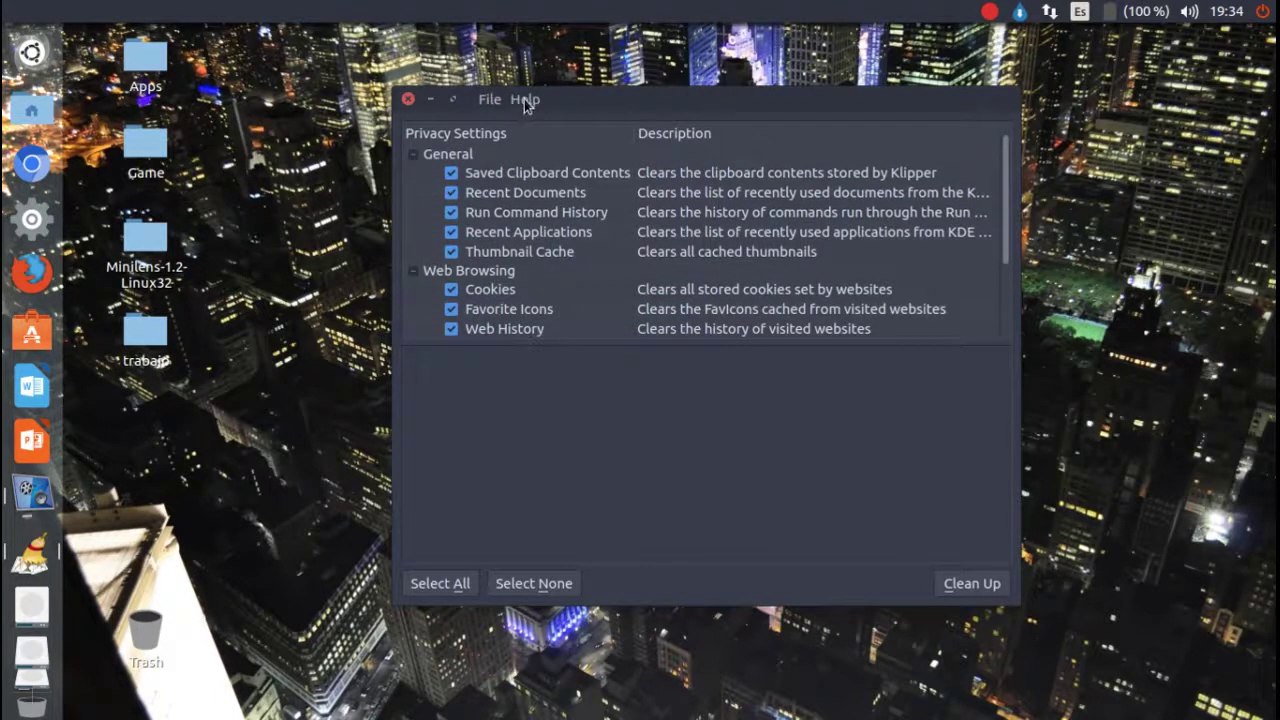
Check Sweeper's version in its About information, then close the dialog.
left_click(525, 99)
left_click(592, 259)
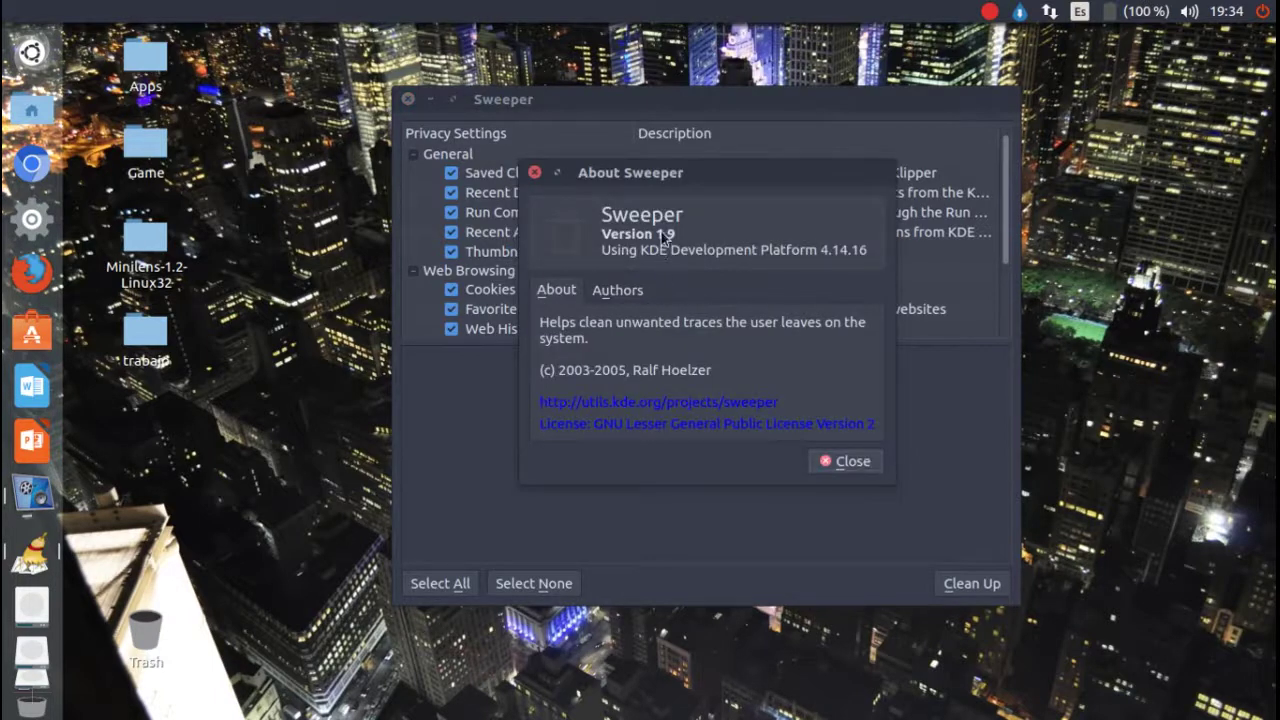
left_click_drag(656, 233, 655, 238)
left_click(840, 463)
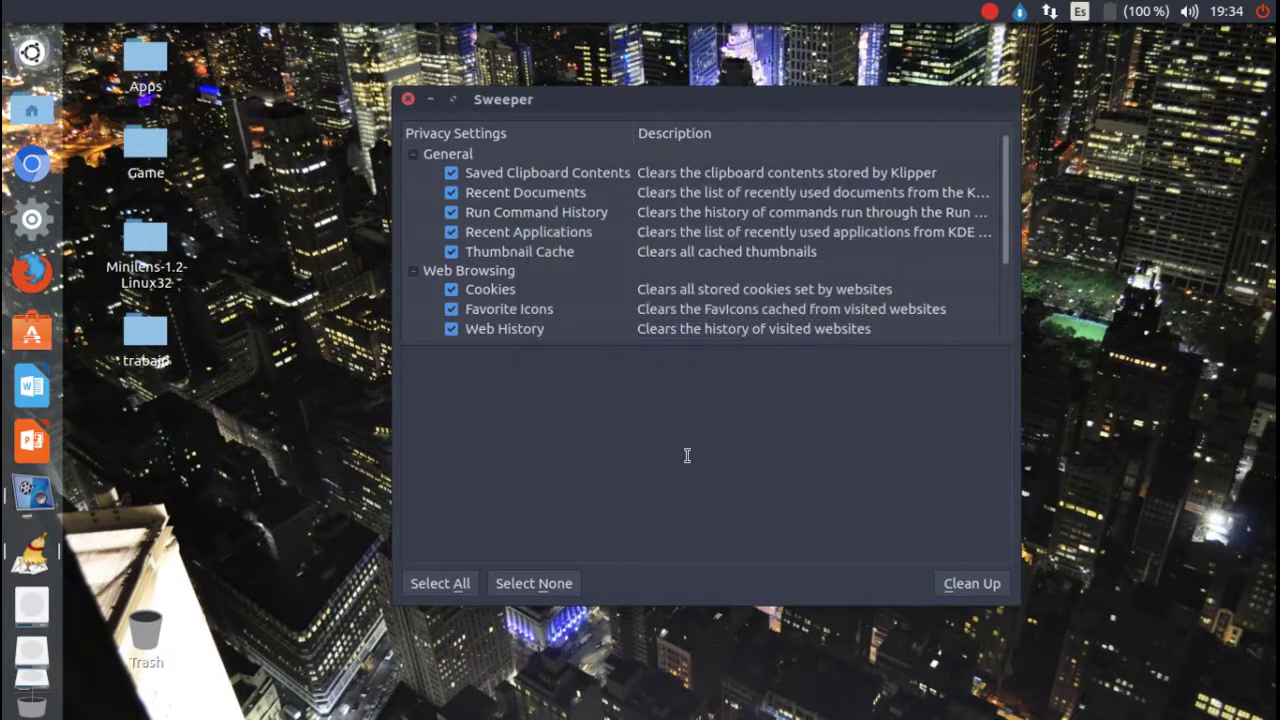
Look over the Web Browsing entries once more, including Form Completion Entries, and close Sweeper.
scroll(633, 308, "down", 2)
left_click(560, 291)
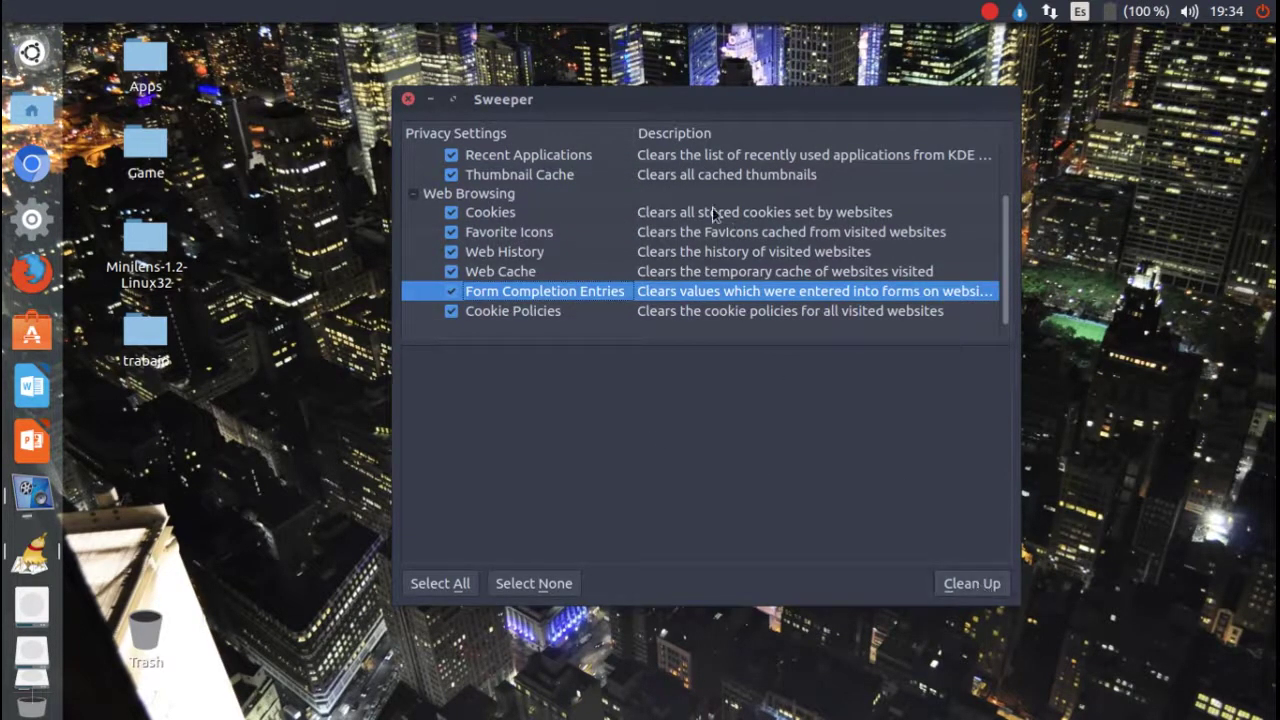
scroll(725, 220, "up", 2)
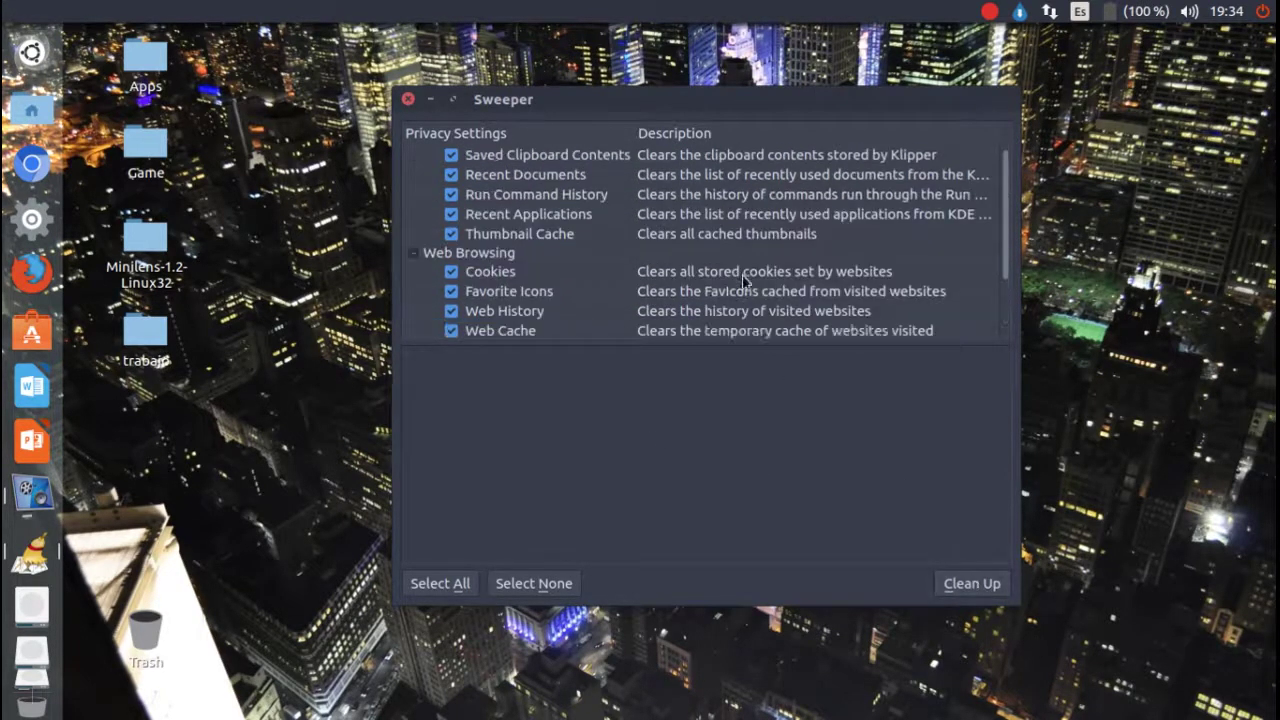
left_click(408, 100)
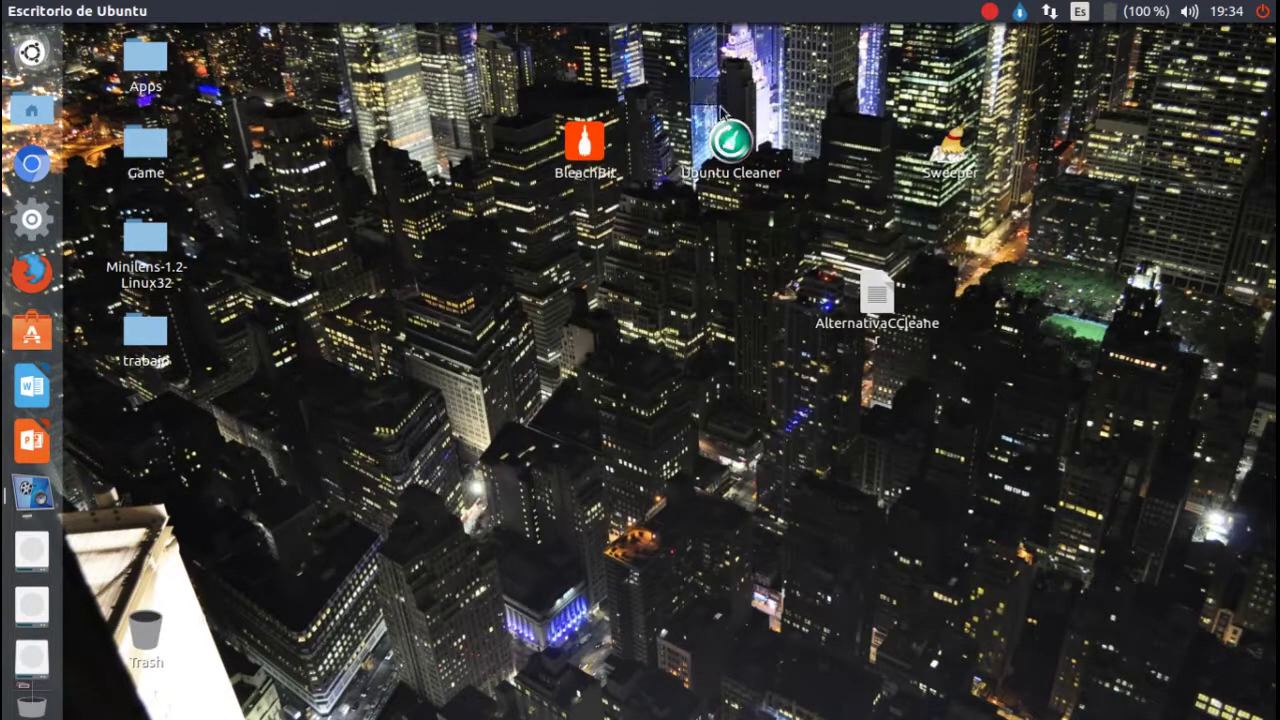
Launch Ubuntu Cleaner from the desktop and move its window so it is fully visible.
left_click(733, 143)
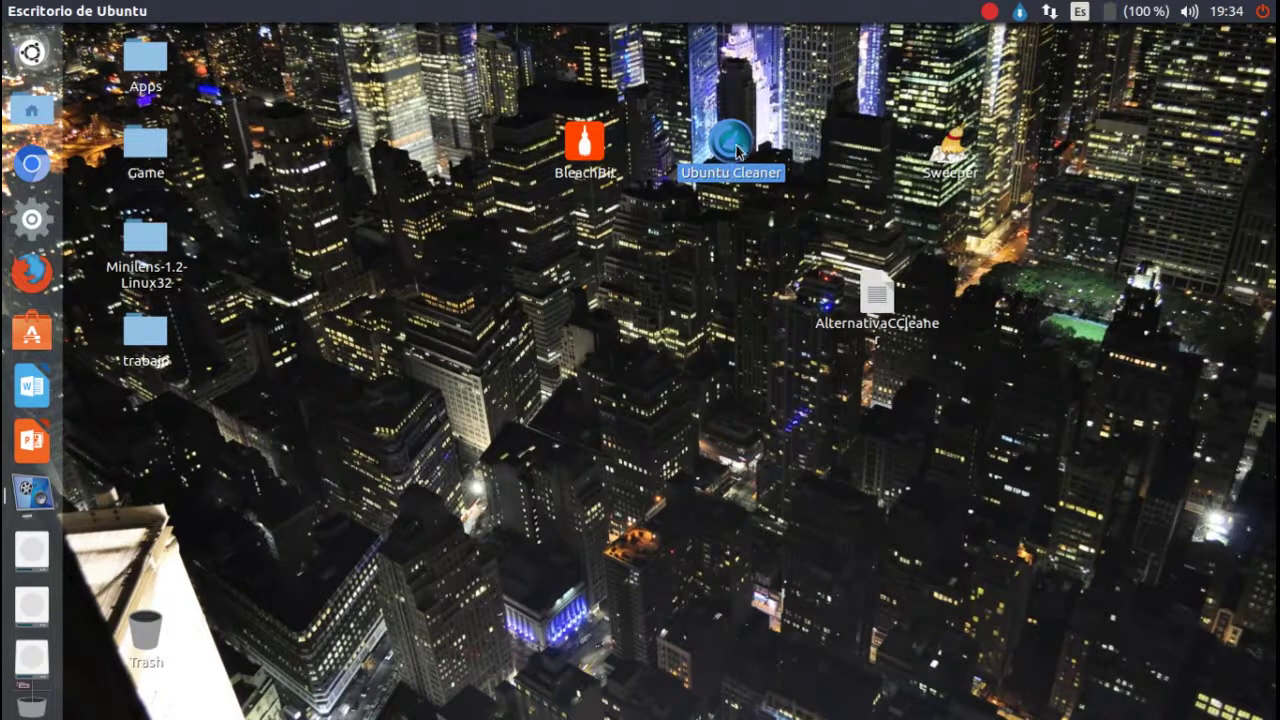
right_click(728, 153)
left_click(821, 167)
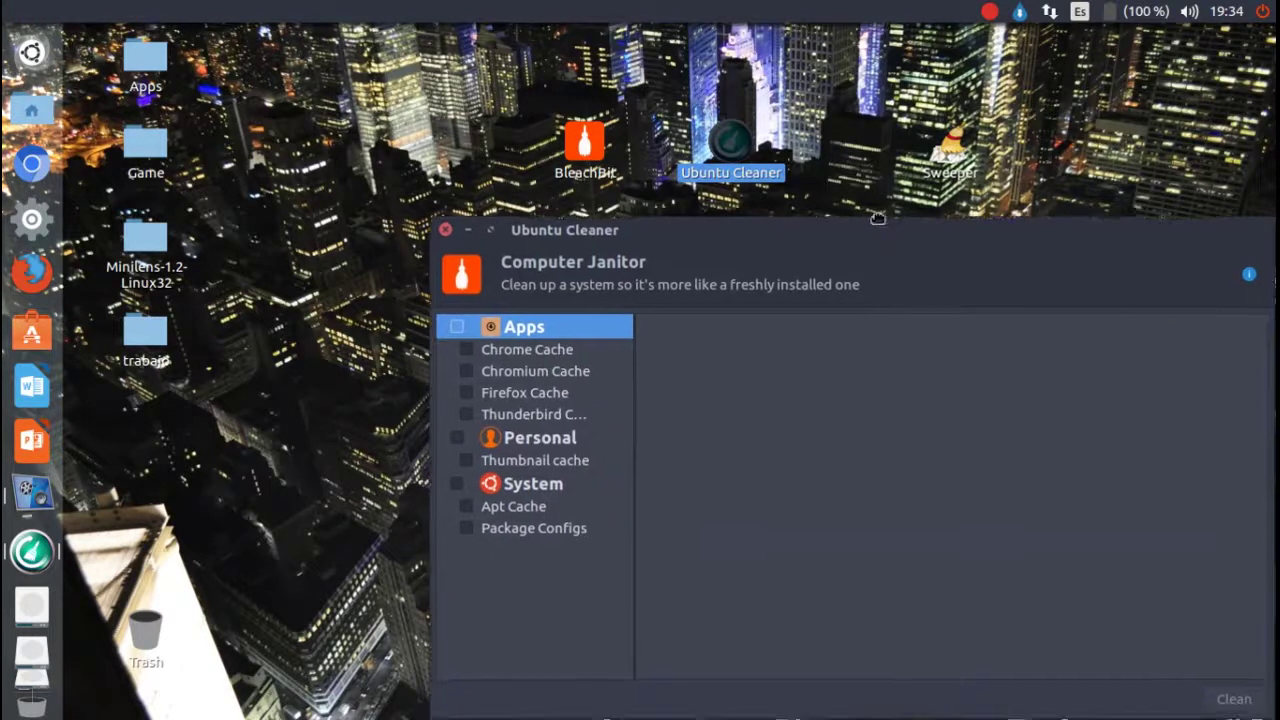
left_click_drag(888, 233, 727, 104)
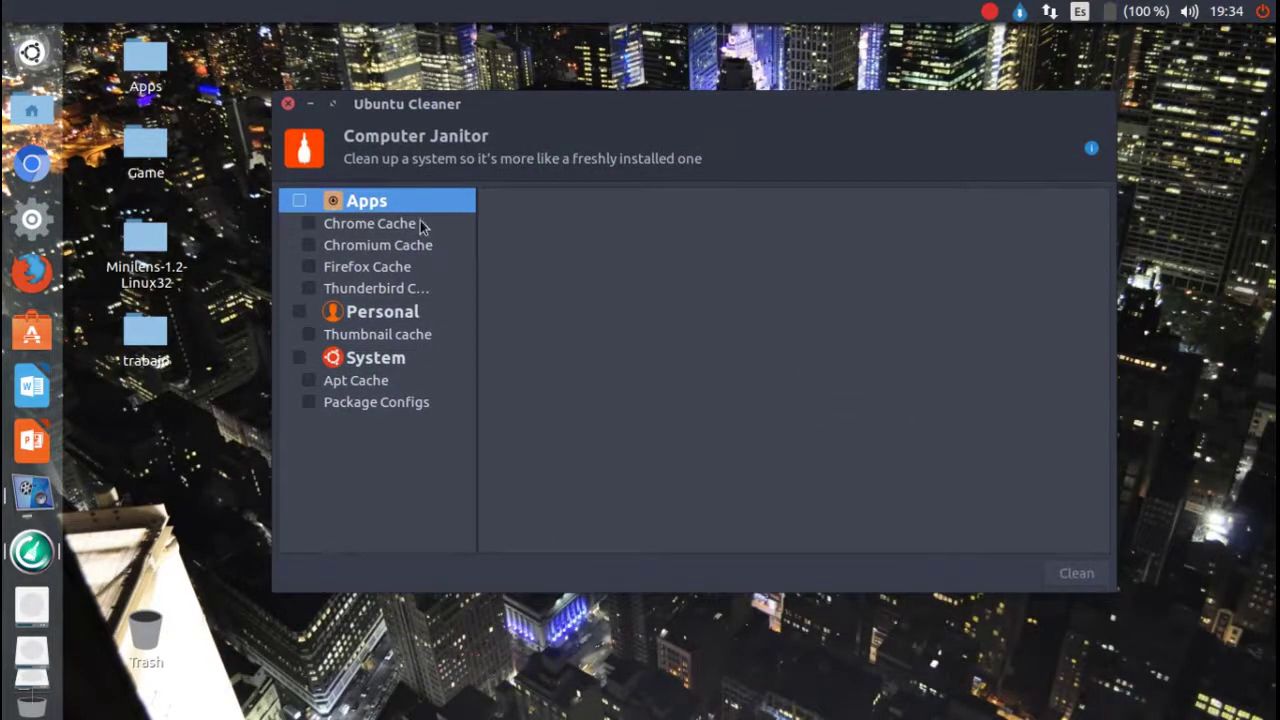
Scan all caches in the Apps category and widen the category list so the full names fit.
left_click(299, 201)
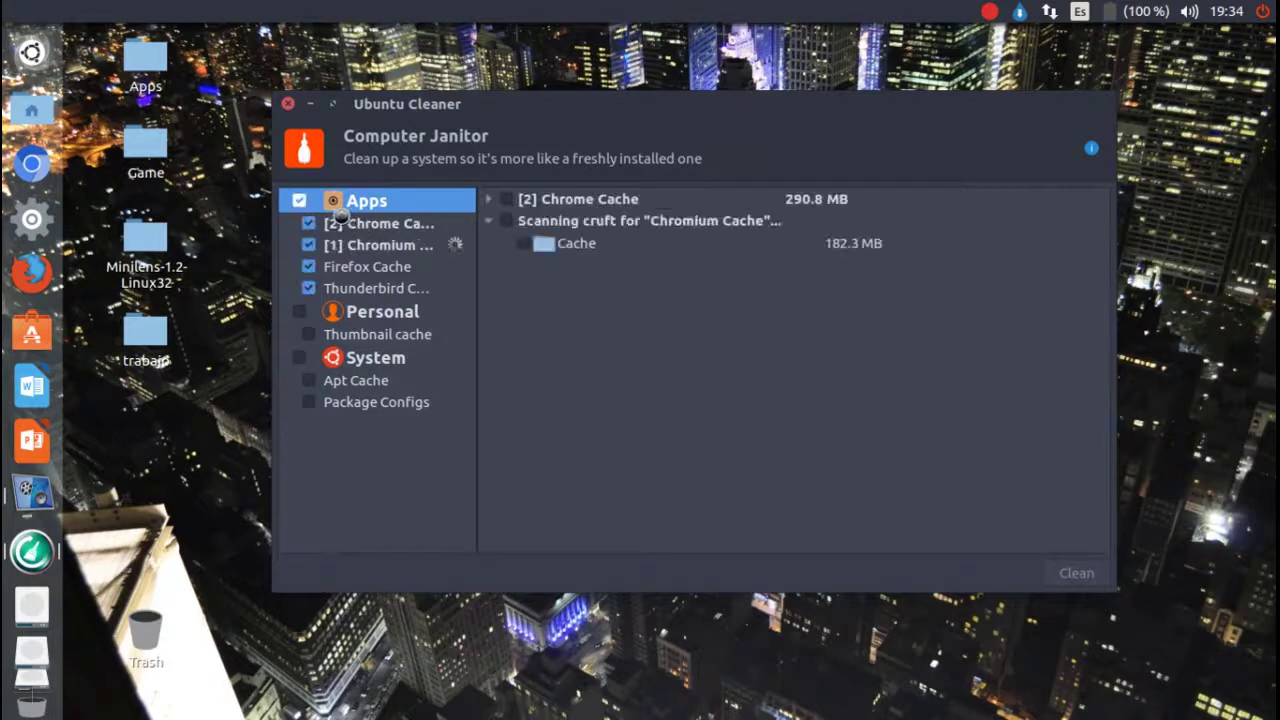
left_click_drag(480, 216, 562, 217)
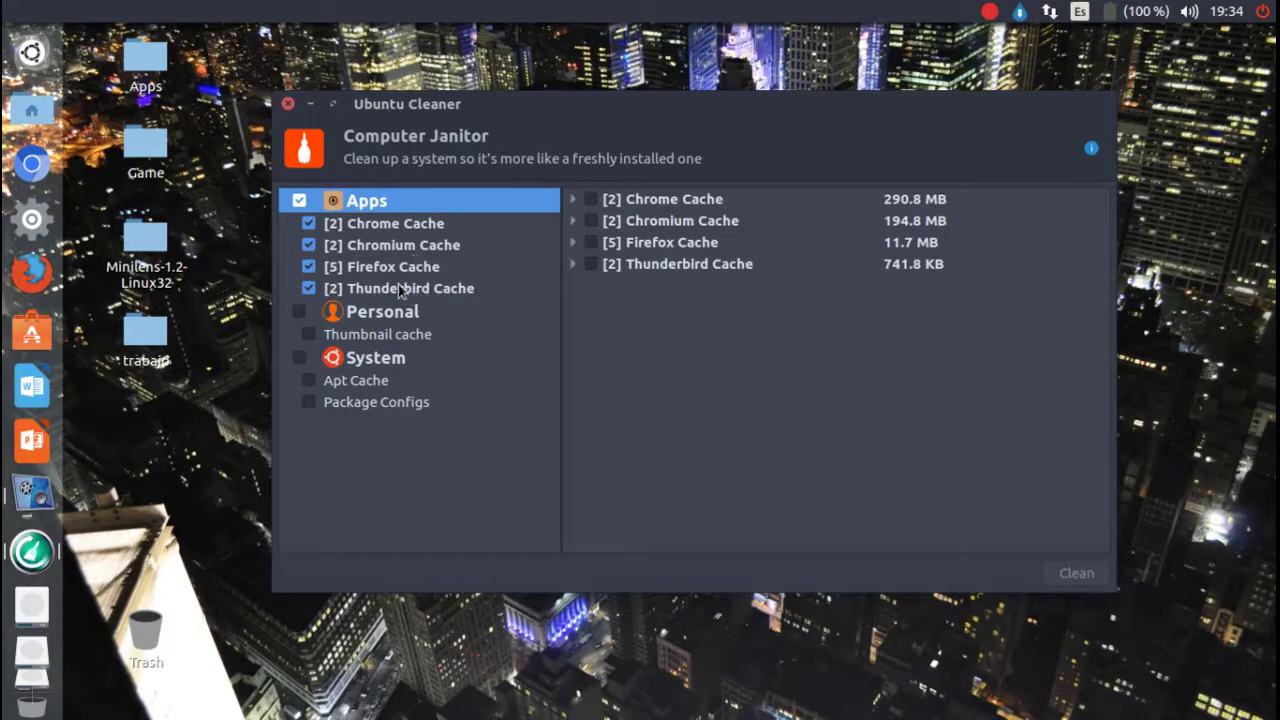
Mark the Chrome, Chromium, Firefox and Thunderbird caches for cleaning, checking which folders Chrome Cache contains.
left_click(591, 199)
left_click(596, 221)
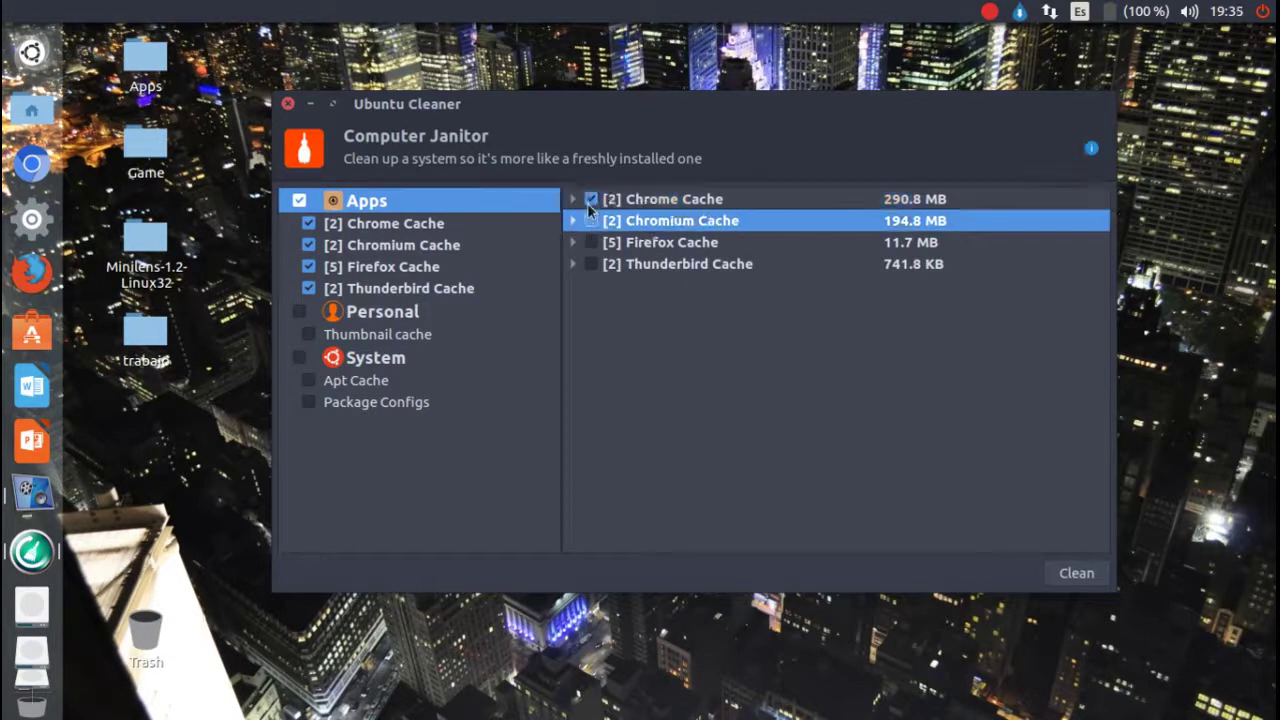
left_click(574, 199)
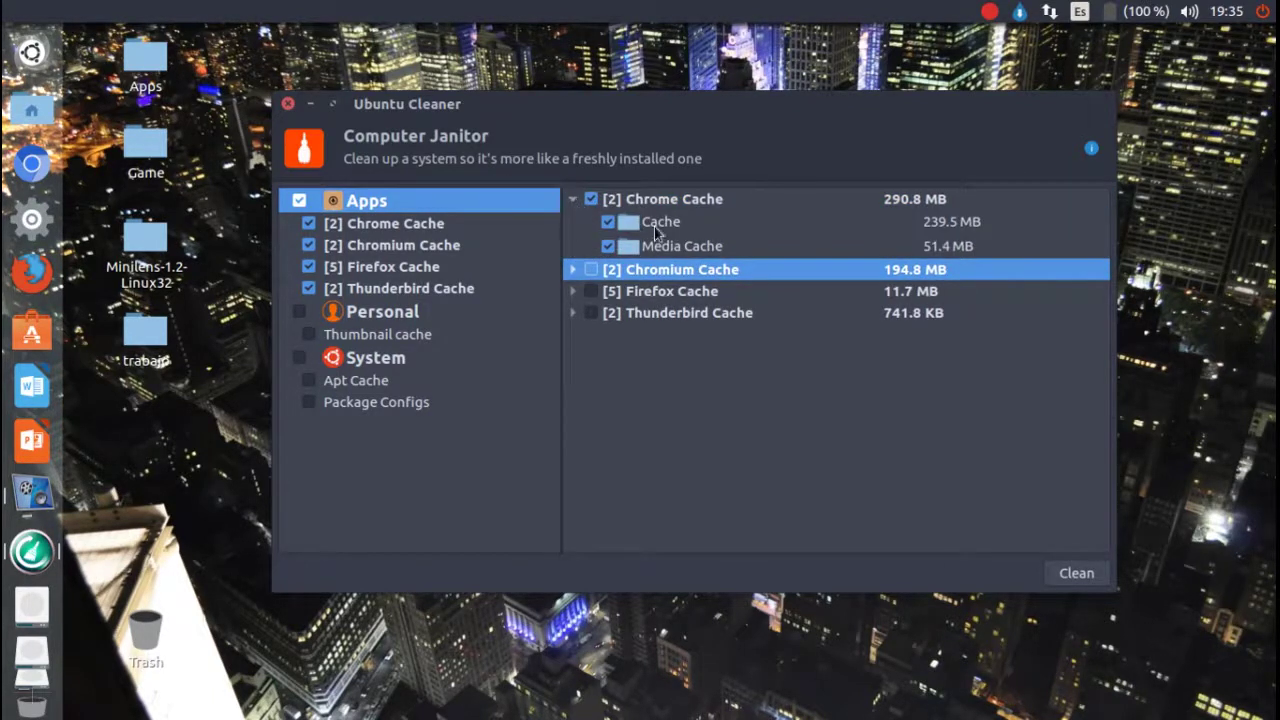
left_click(668, 228)
left_click(676, 252)
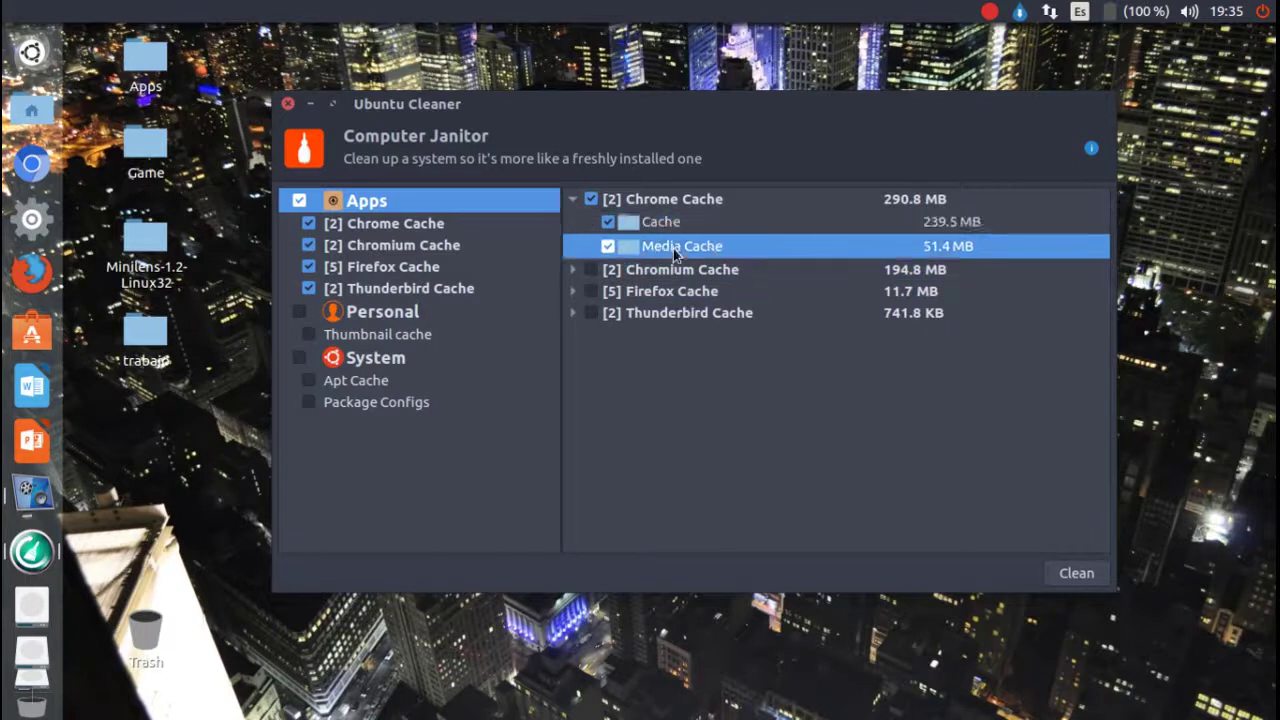
left_click(591, 269)
left_click(592, 291)
left_click(591, 313)
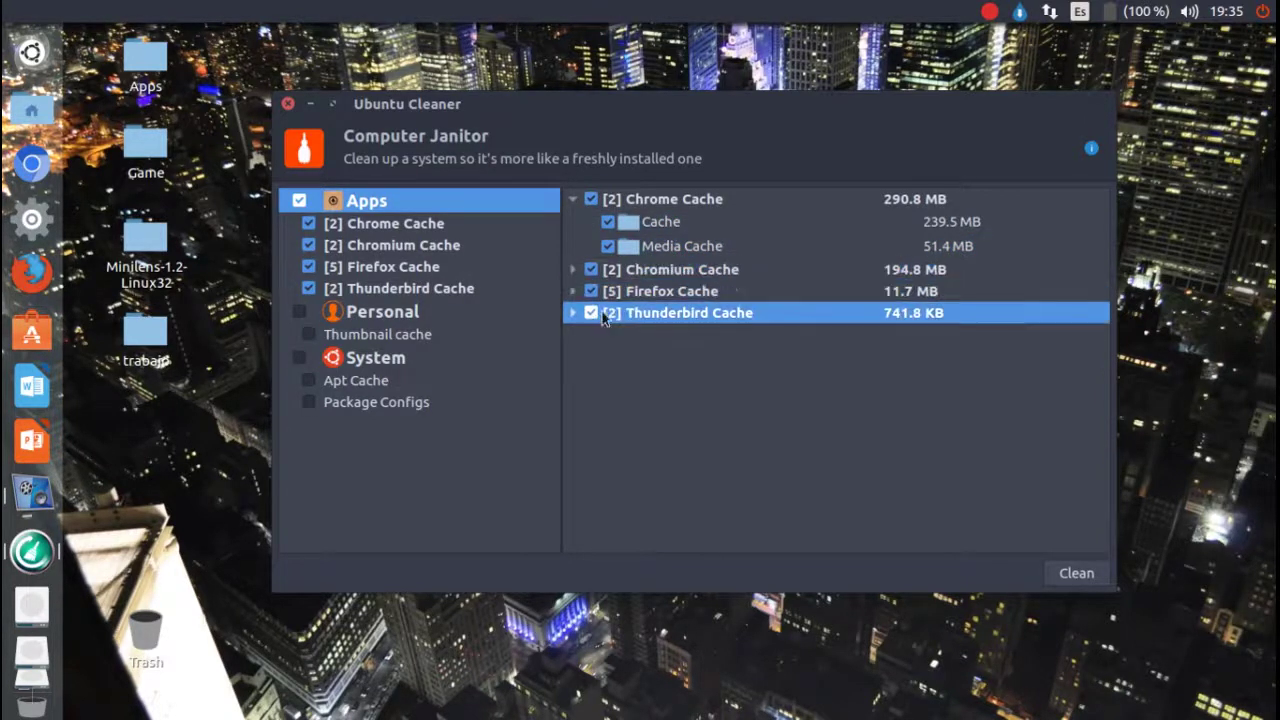
left_click(574, 200)
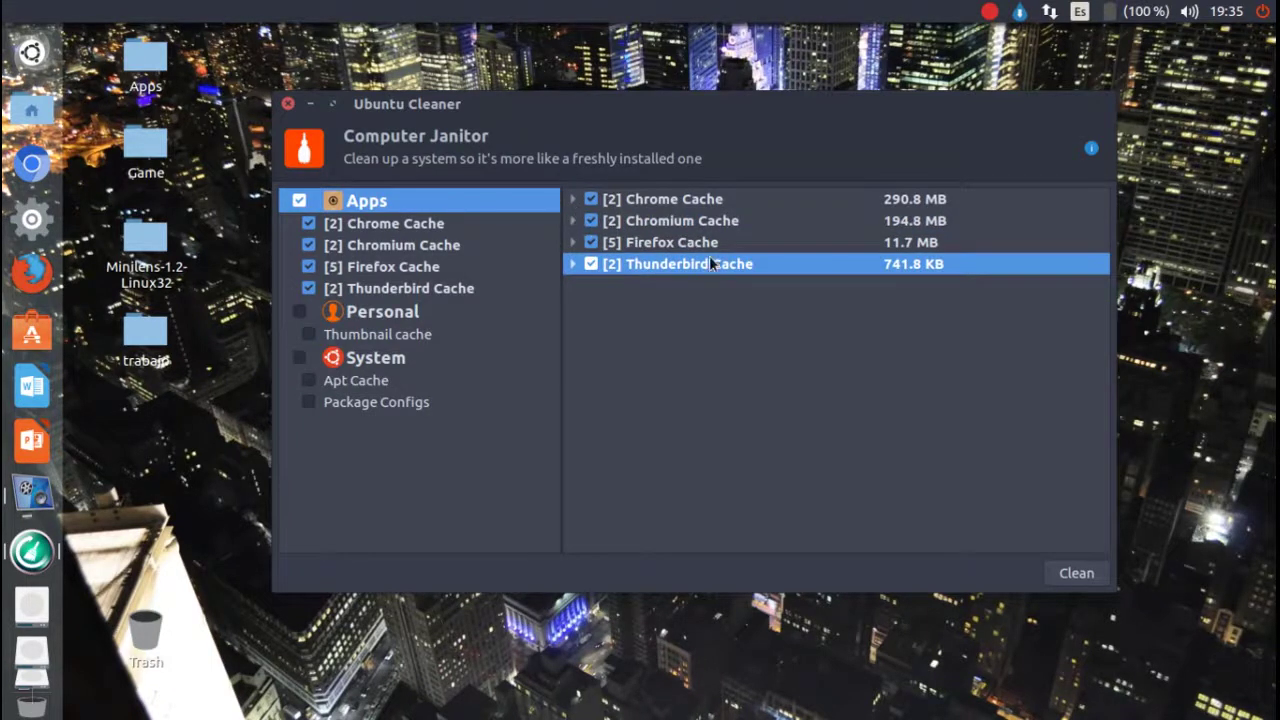
Scan the Personal and System categories and mark Thumbnail cache, Apt Cache and Package Configs for cleaning.
left_click(300, 318)
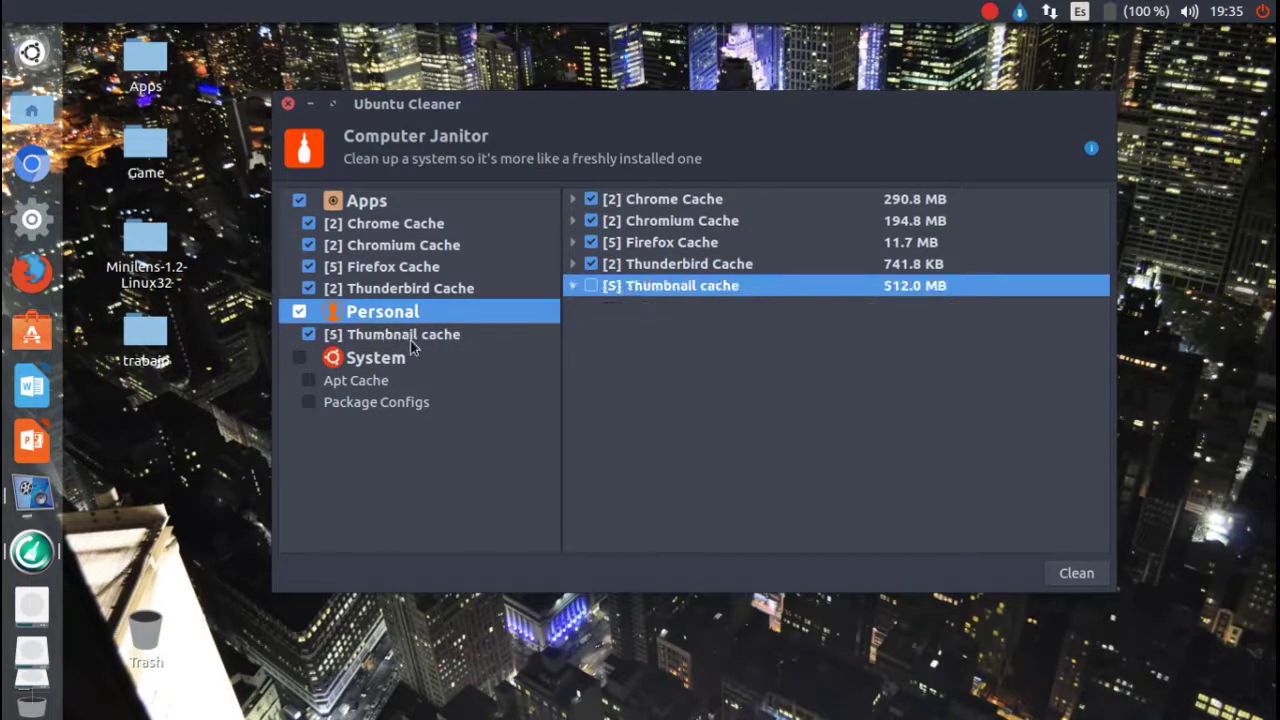
left_click(300, 360)
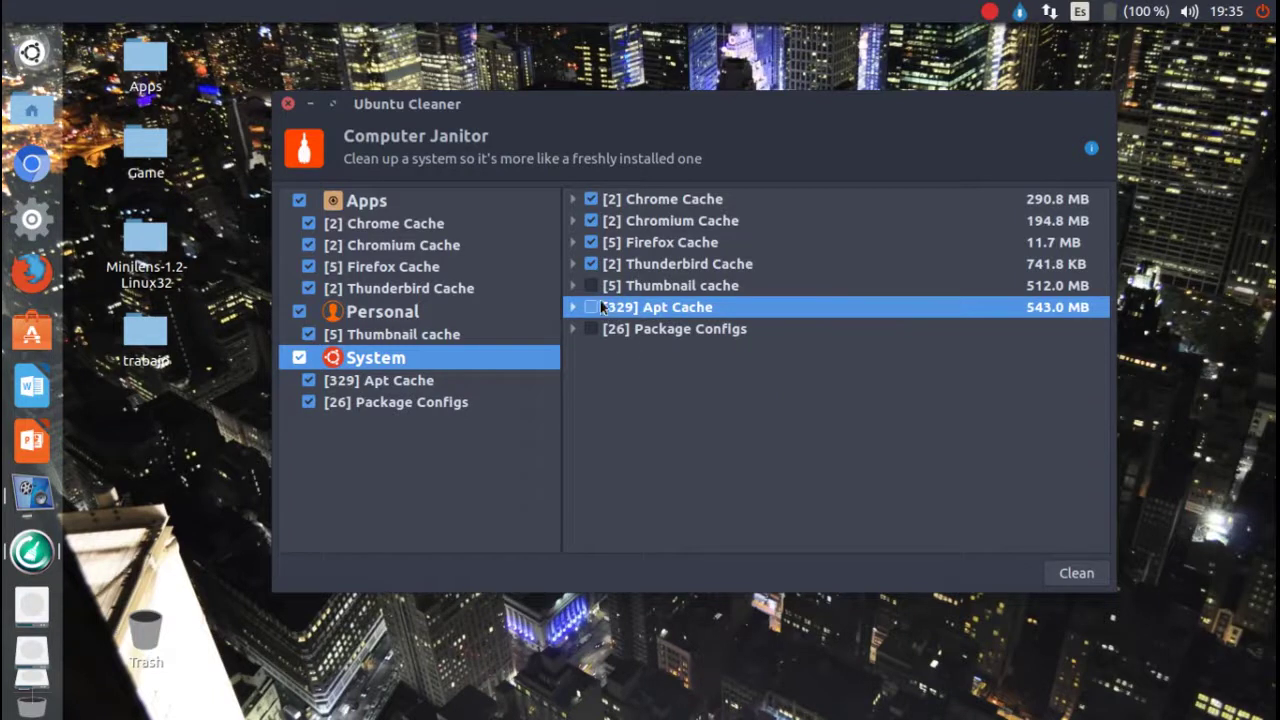
left_click(592, 287)
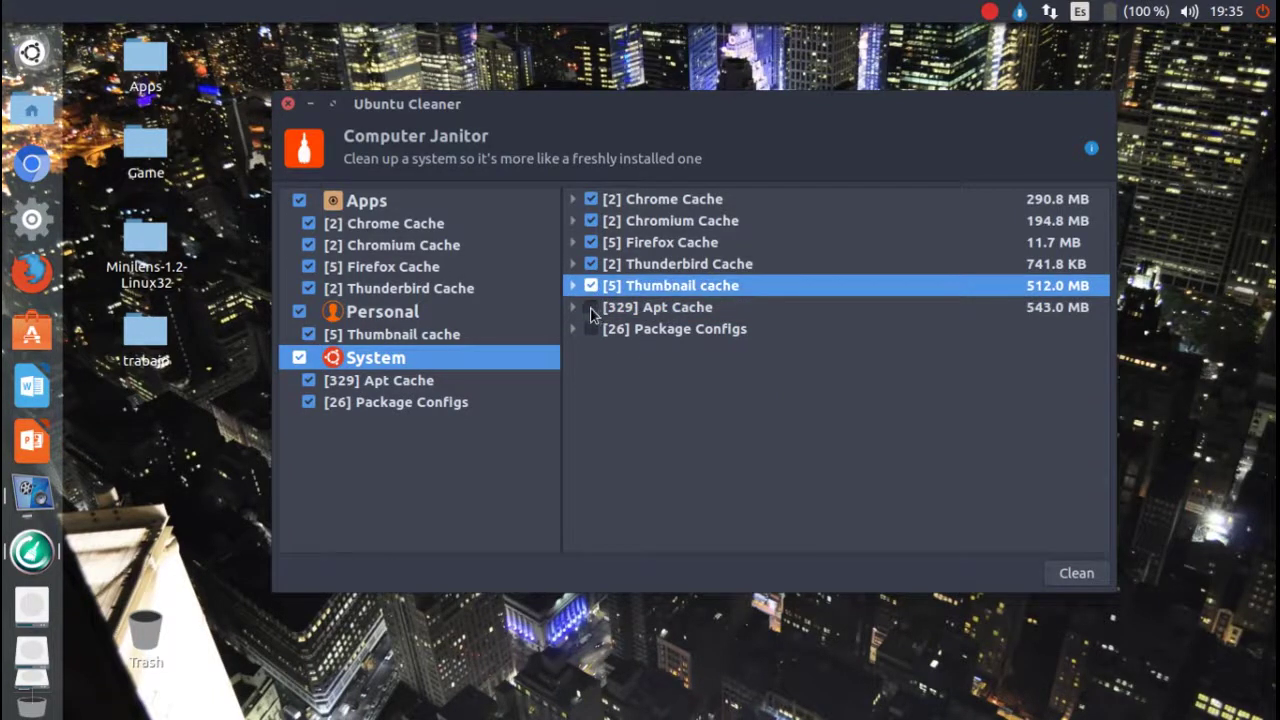
left_click(592, 308)
left_click(592, 330)
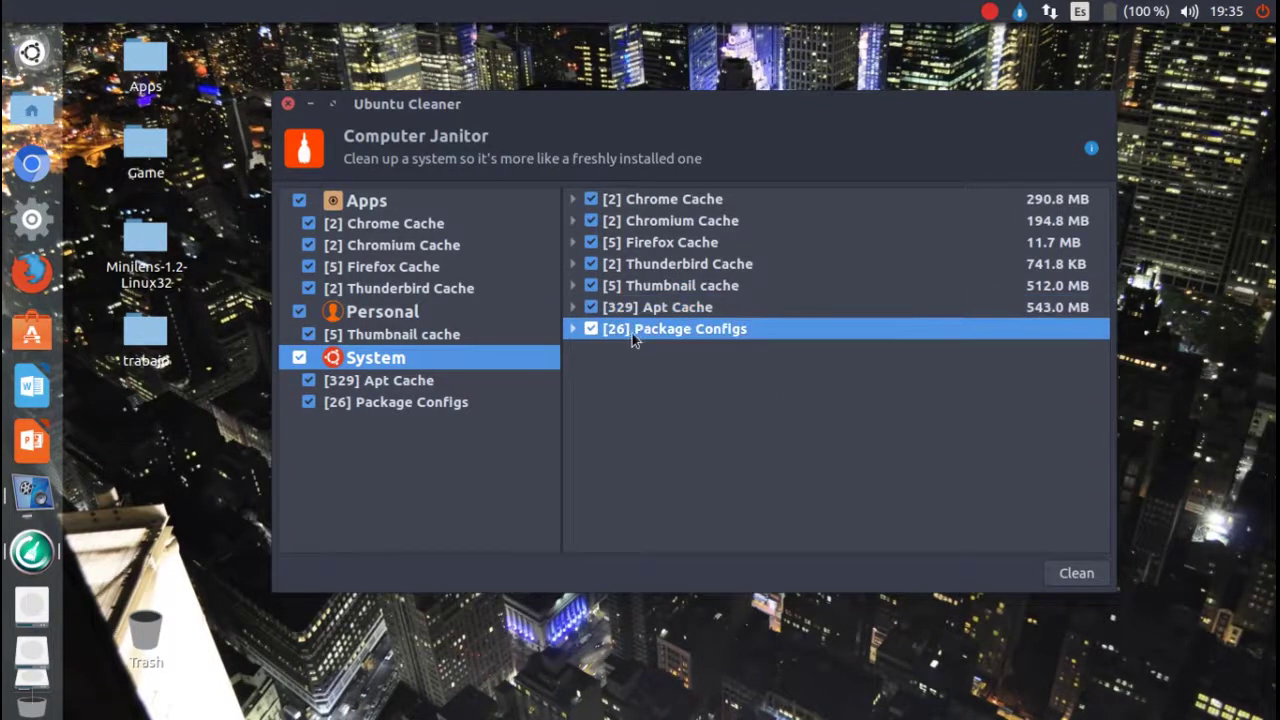
Examine the list of packages inside the Package Configs results, then collapse it.
left_click(572, 331)
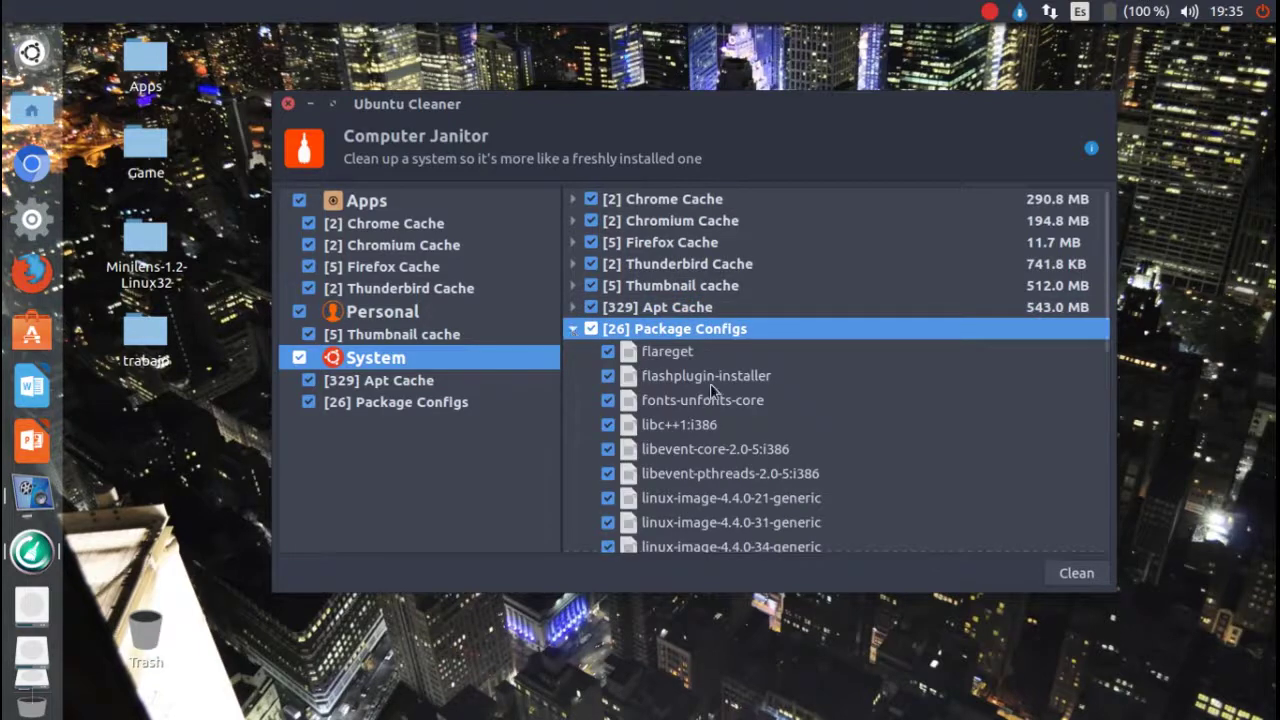
scroll(708, 420, "down", 4)
scroll(703, 452, "up", 1)
scroll(703, 452, "down", 5)
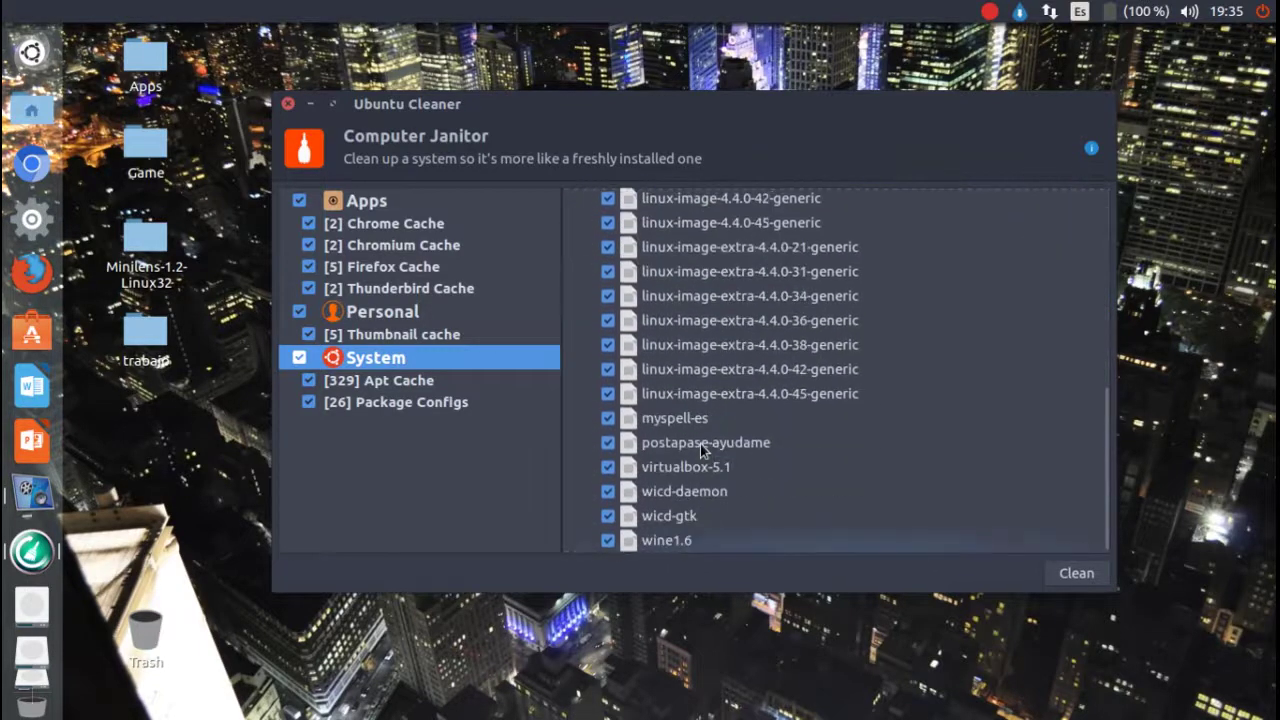
scroll(703, 452, "up", 1)
scroll(703, 452, "up", 5)
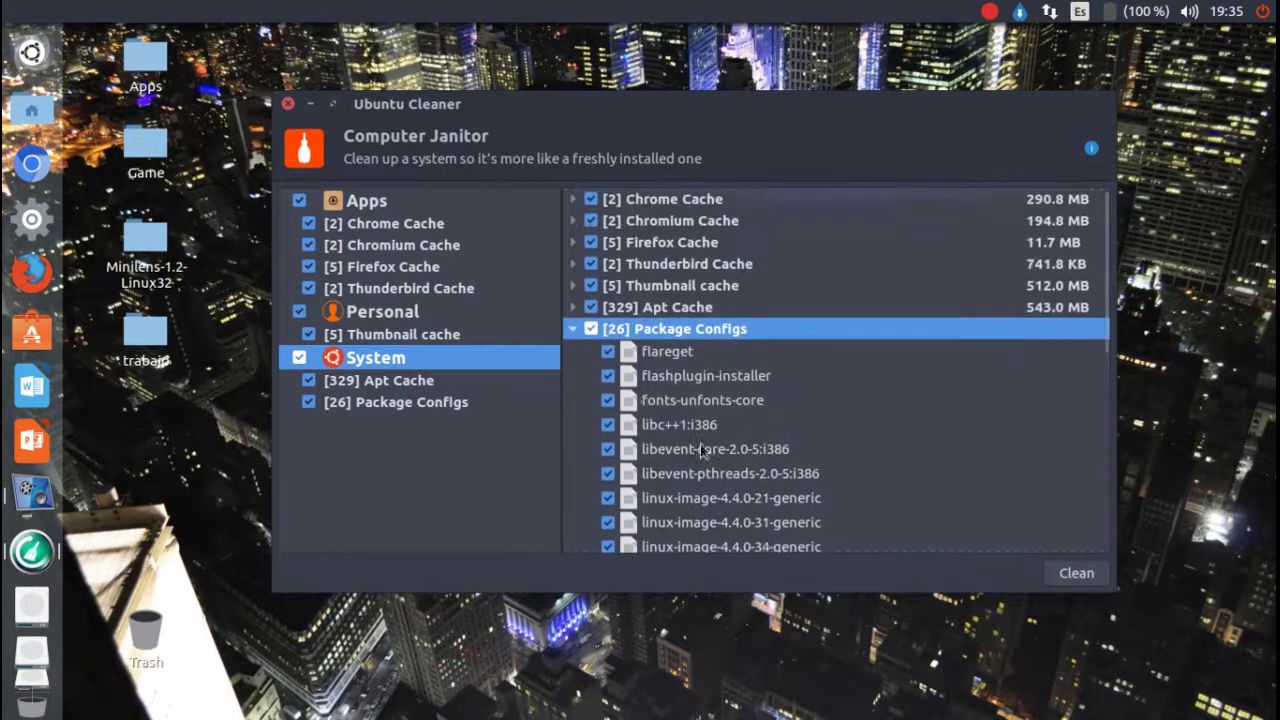
left_click(573, 329)
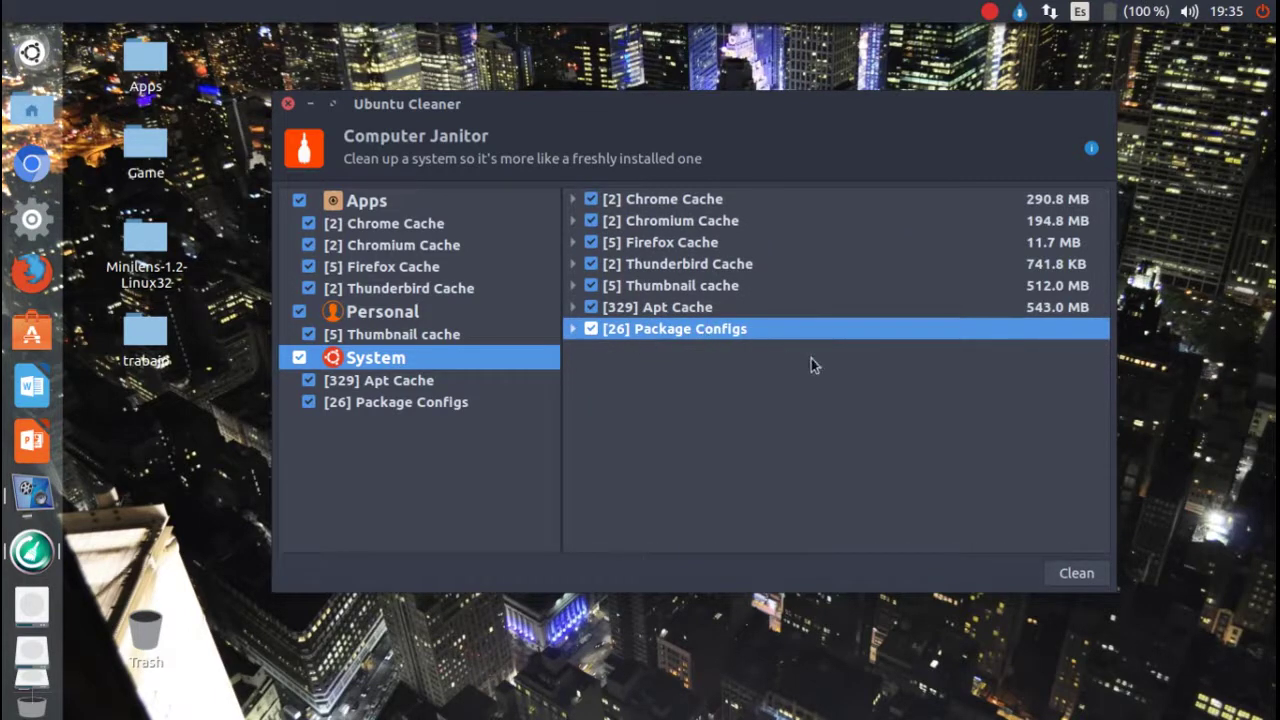
Check Ubuntu Cleaner's version number in its About dialog, then close the dialog.
left_click(1091, 148)
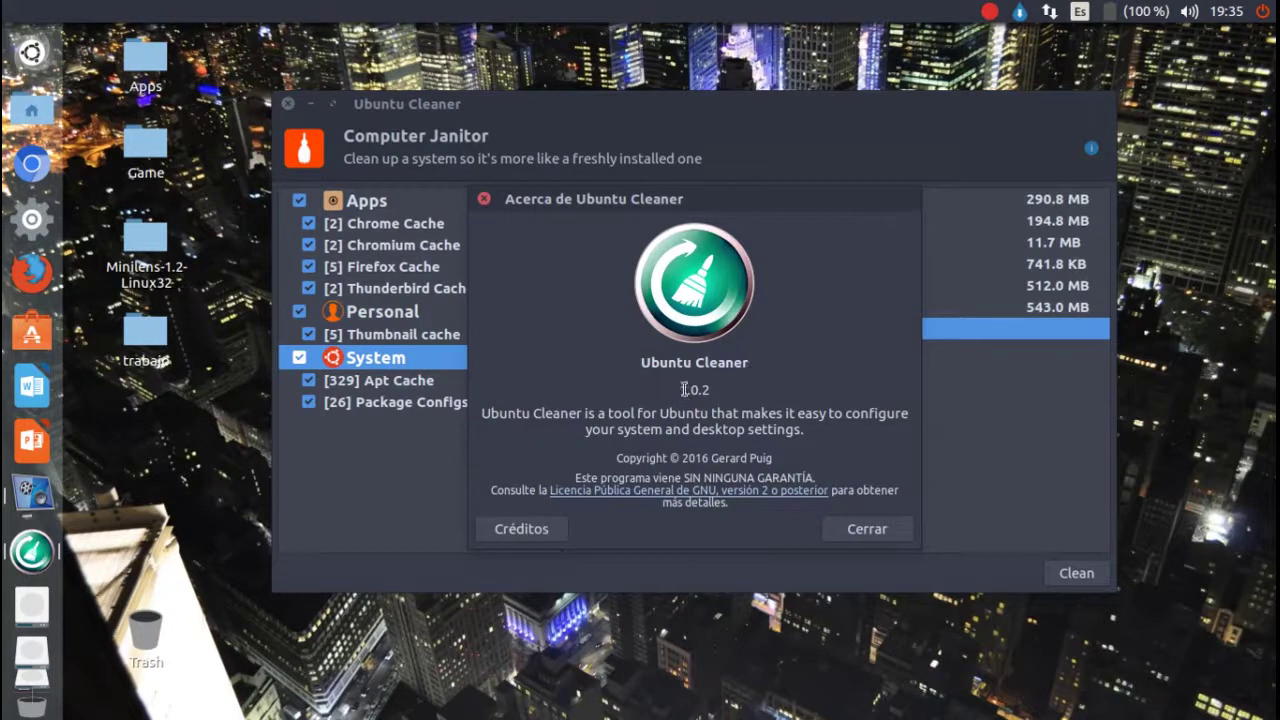
left_click_drag(684, 389, 702, 395)
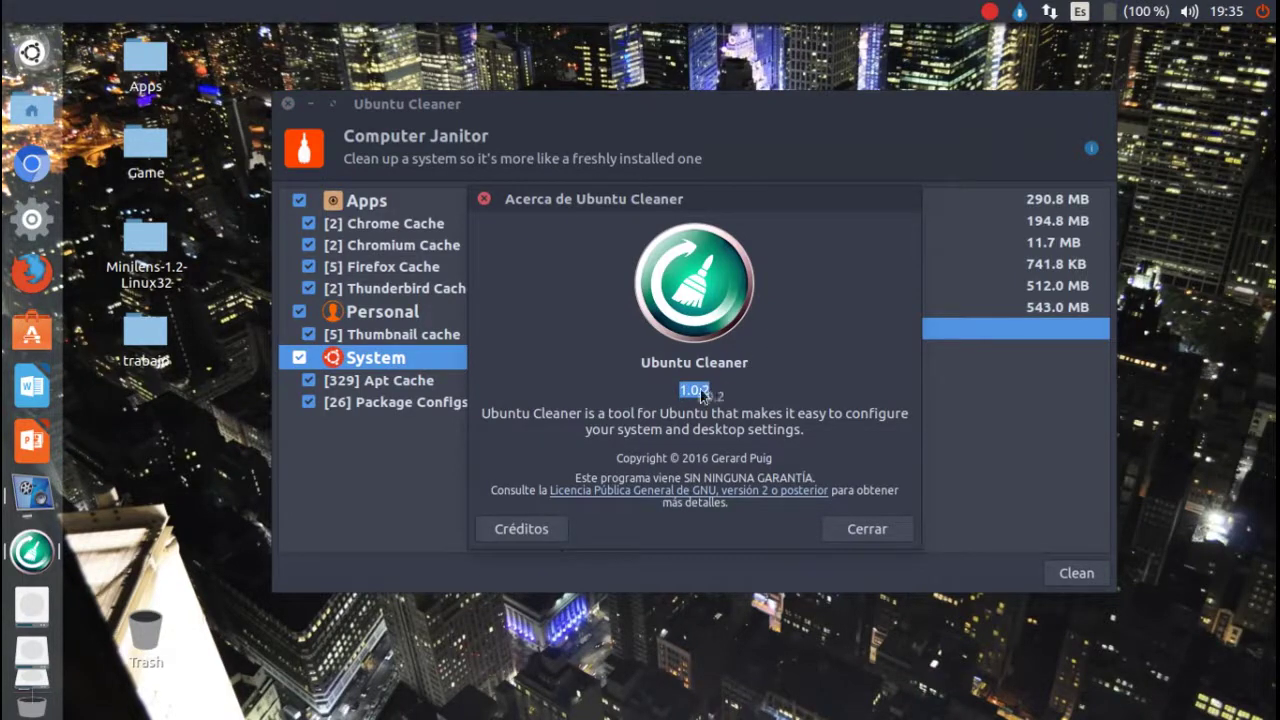
left_click(858, 527)
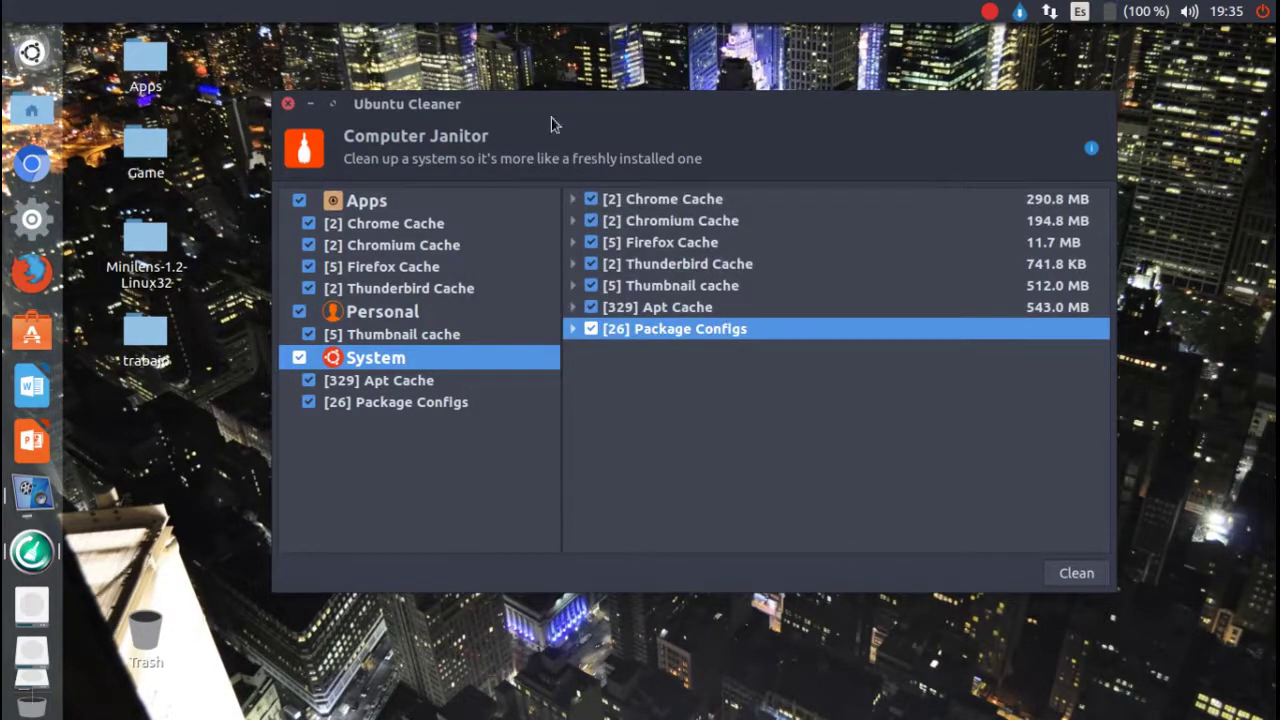
double_click(354, 102)
left_click_drag(530, 9, 653, 111)
key("Up")
key("Up")
key("Up")
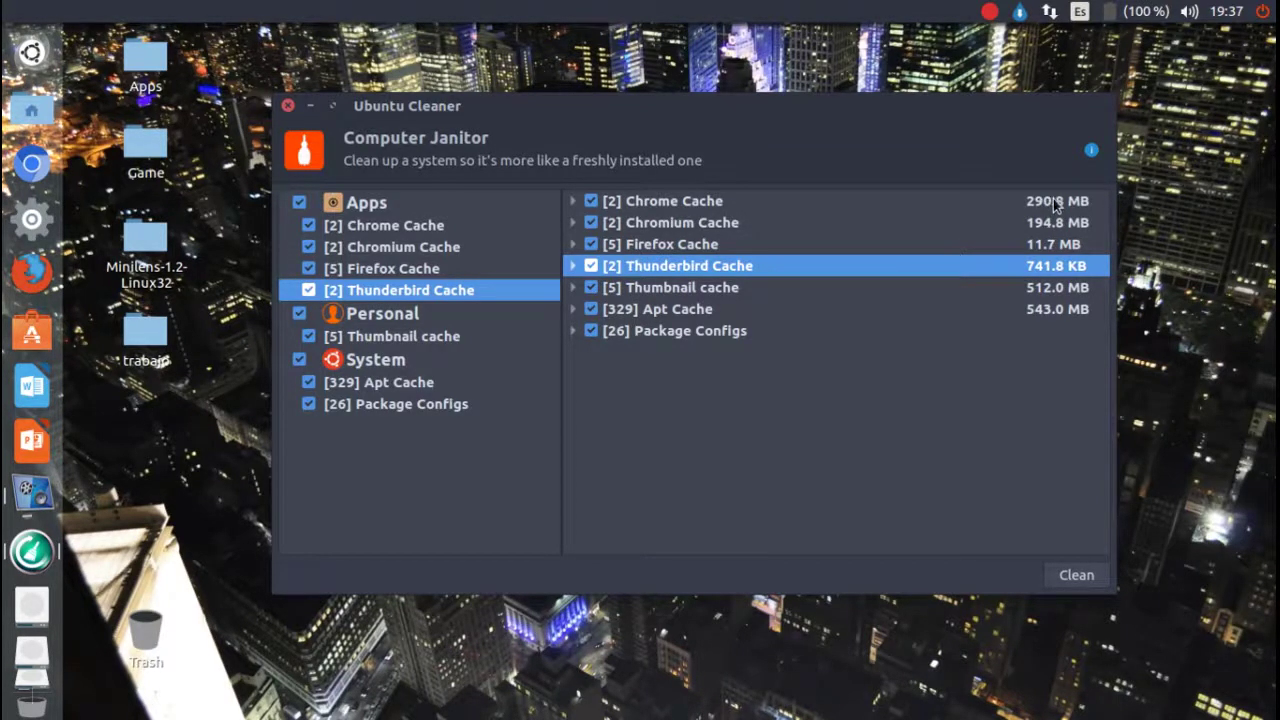
left_click(1053, 199)
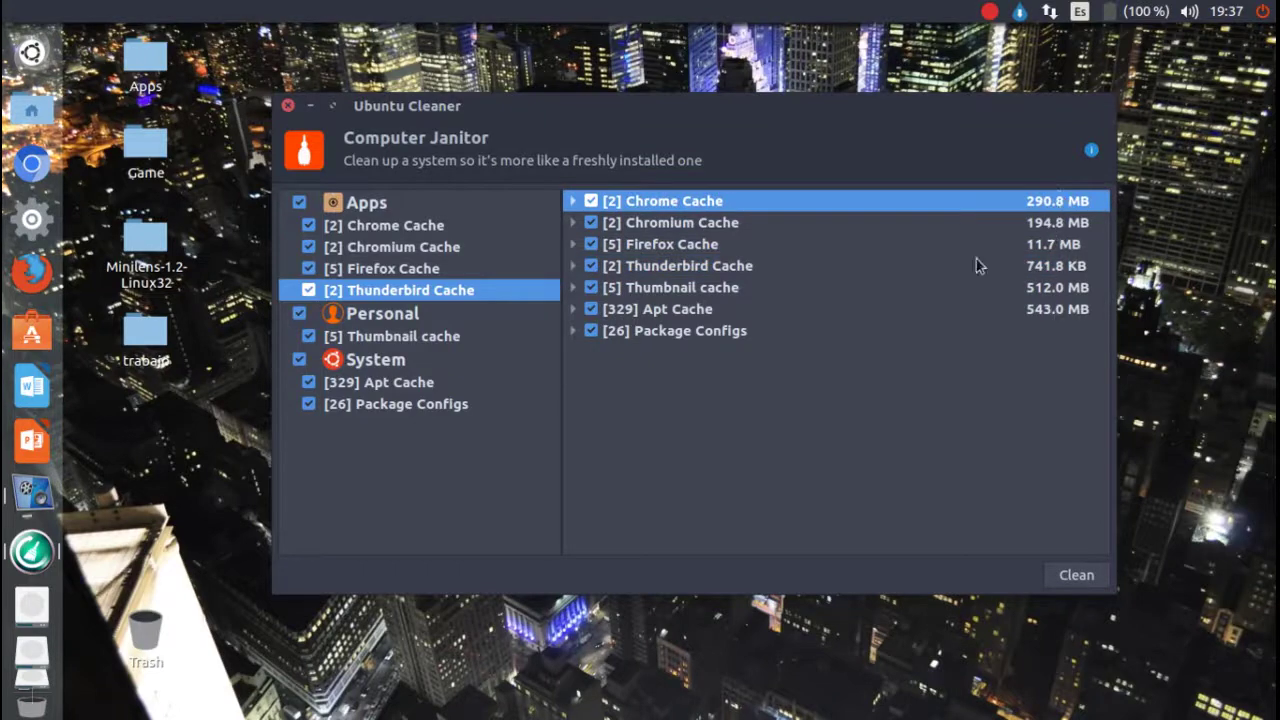
Close Ubuntu Cleaner and open BleachBit from its desktop launcher.
left_click(288, 106)
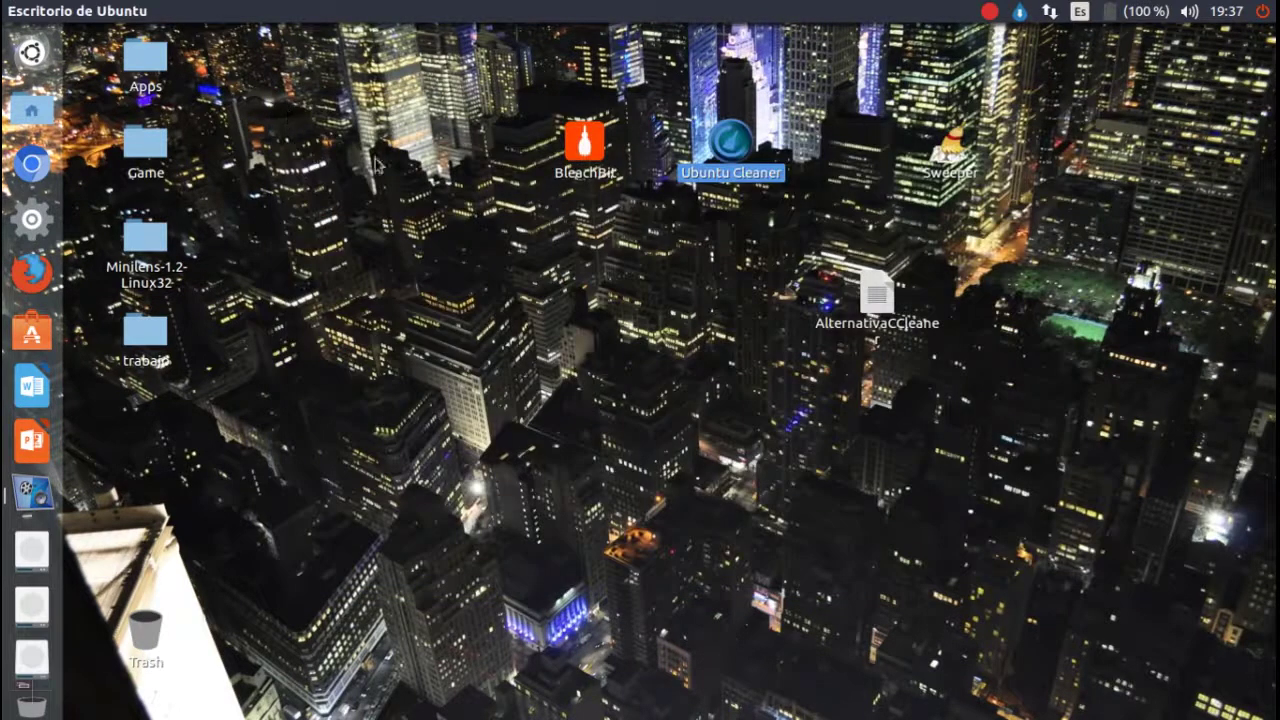
left_click(585, 145)
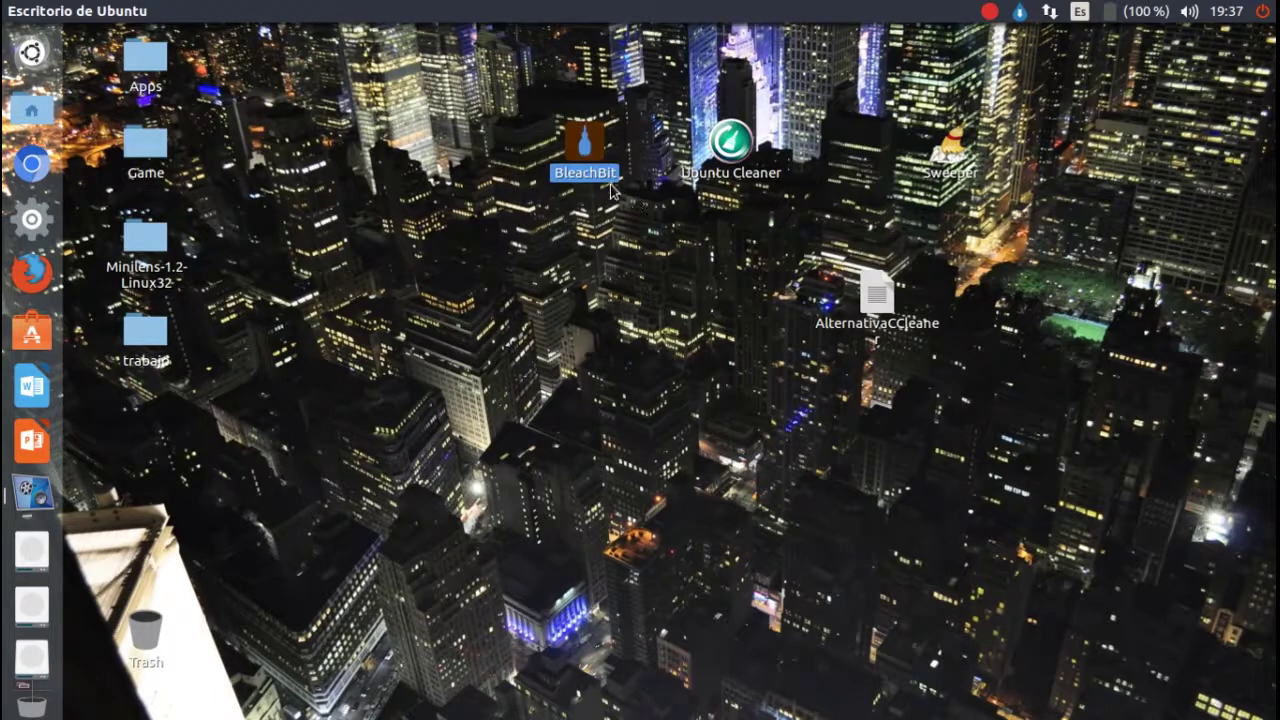
right_click(593, 148)
left_click(640, 161)
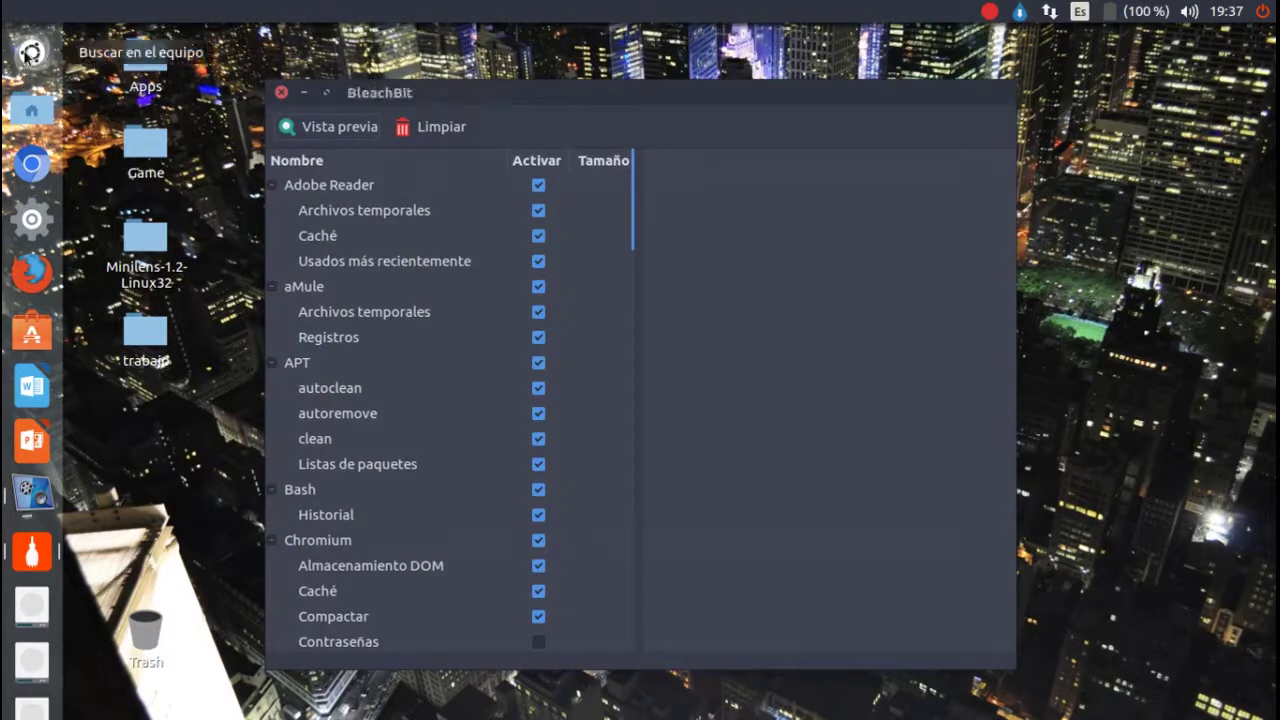
Search the installed applications for "blea" to view the BleachBit launchers, then return to the BleachBit window.
left_click(31, 52)
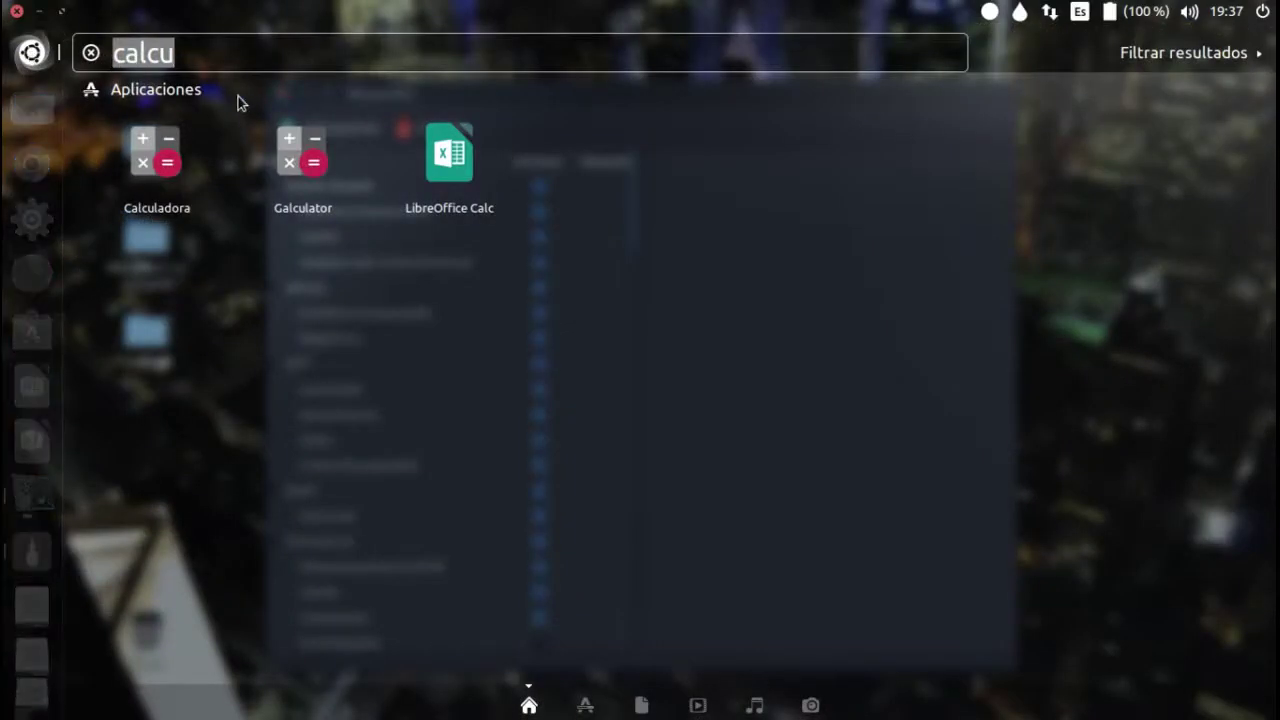
type("ble")
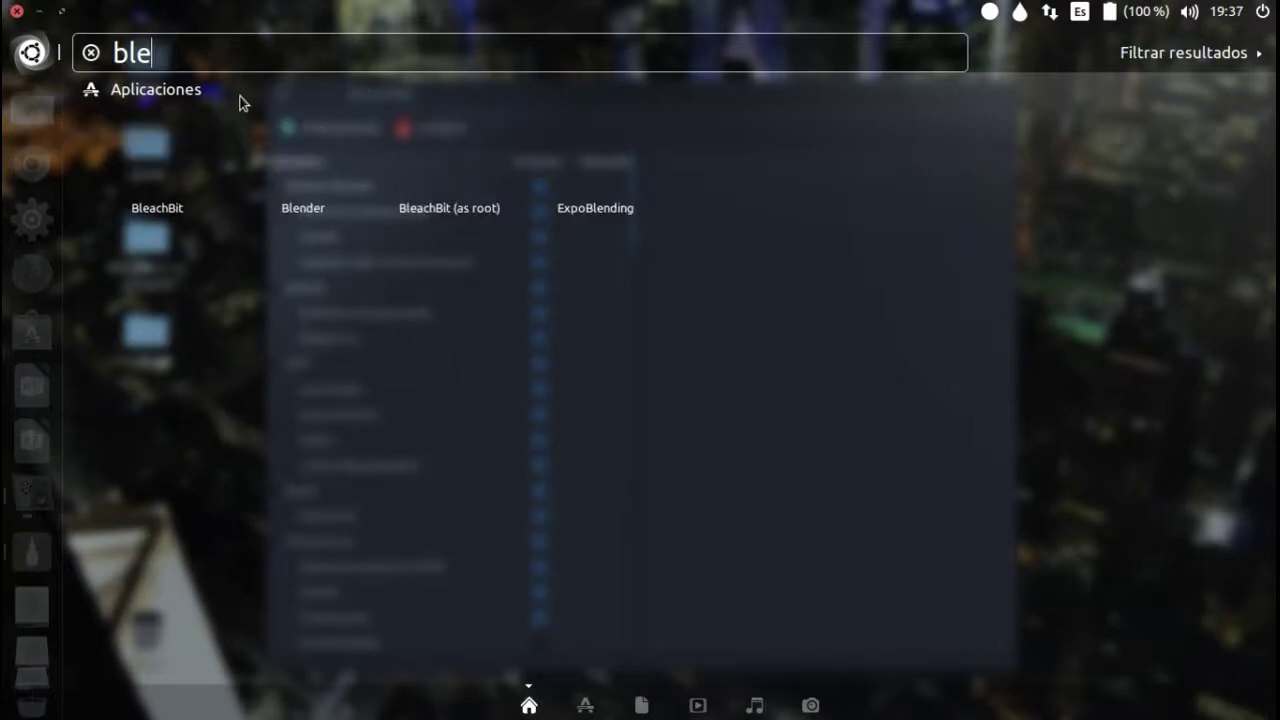
type("a")
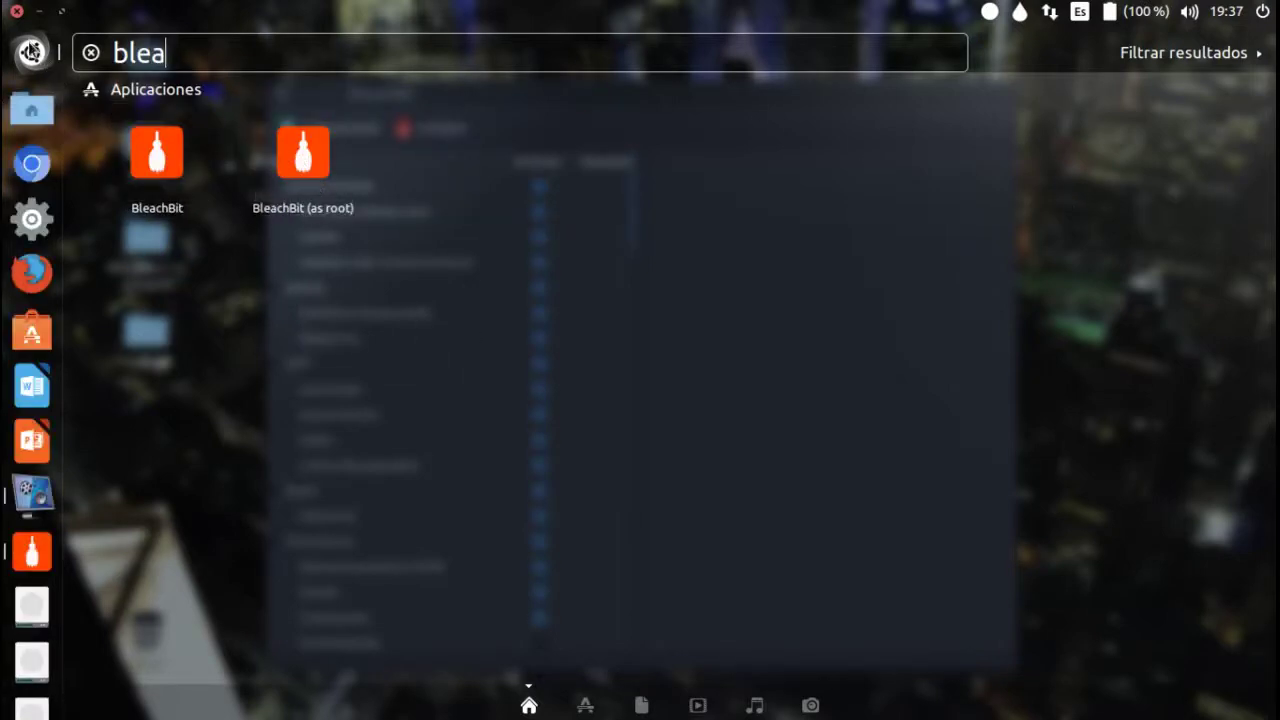
left_click(30, 55)
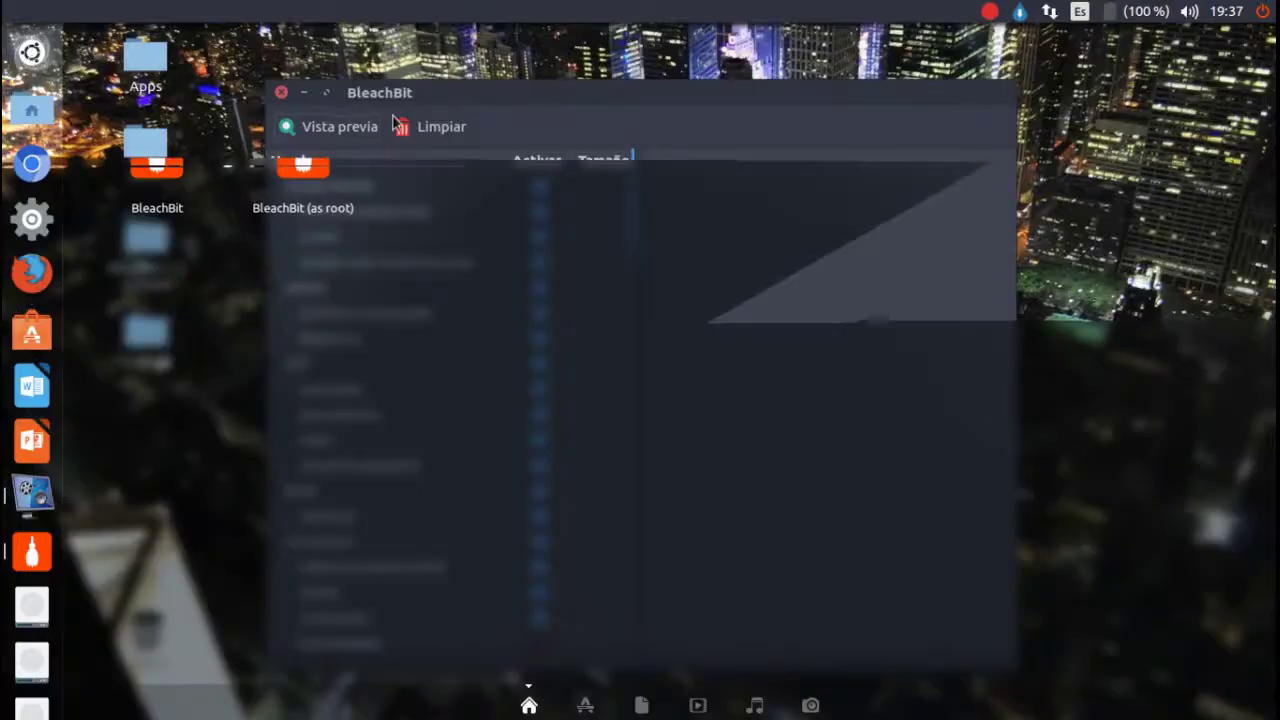
left_click(30, 55)
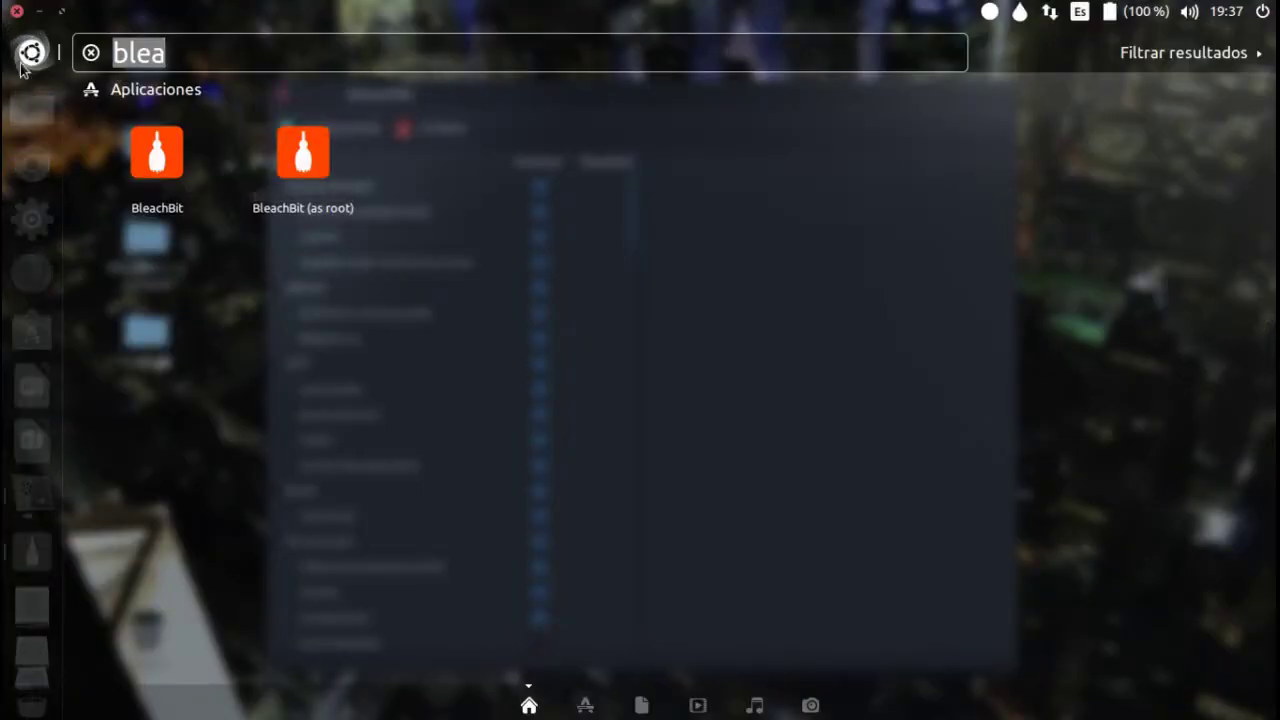
left_click(28, 55)
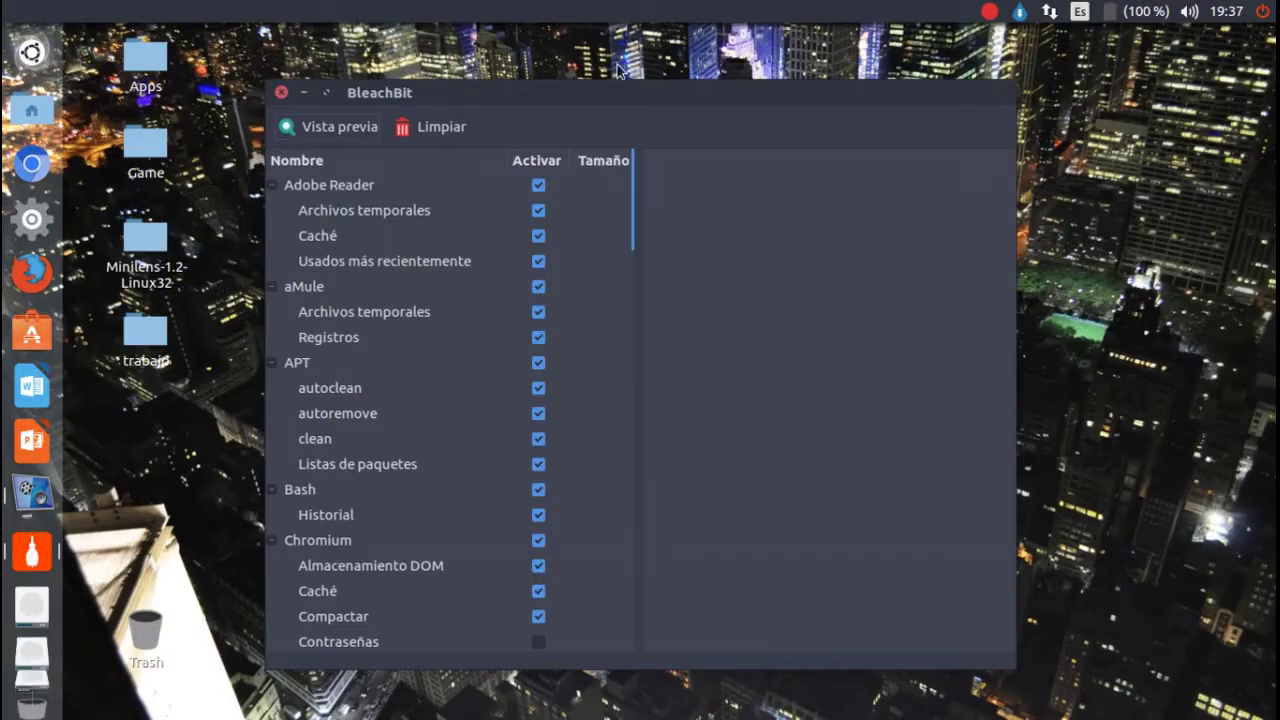
Reposition the BleachBit window, check the program's version in its About dialog, and close the dialog.
left_click_drag(666, 94, 703, 69)
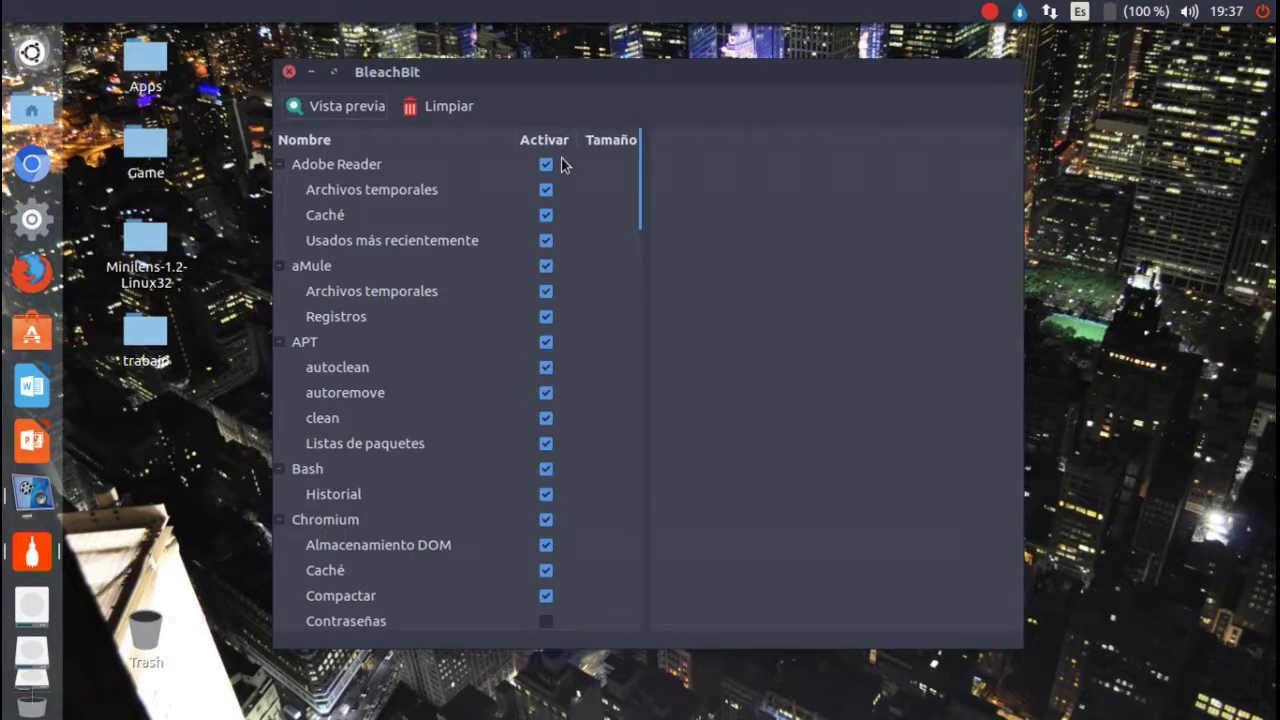
left_click(484, 72)
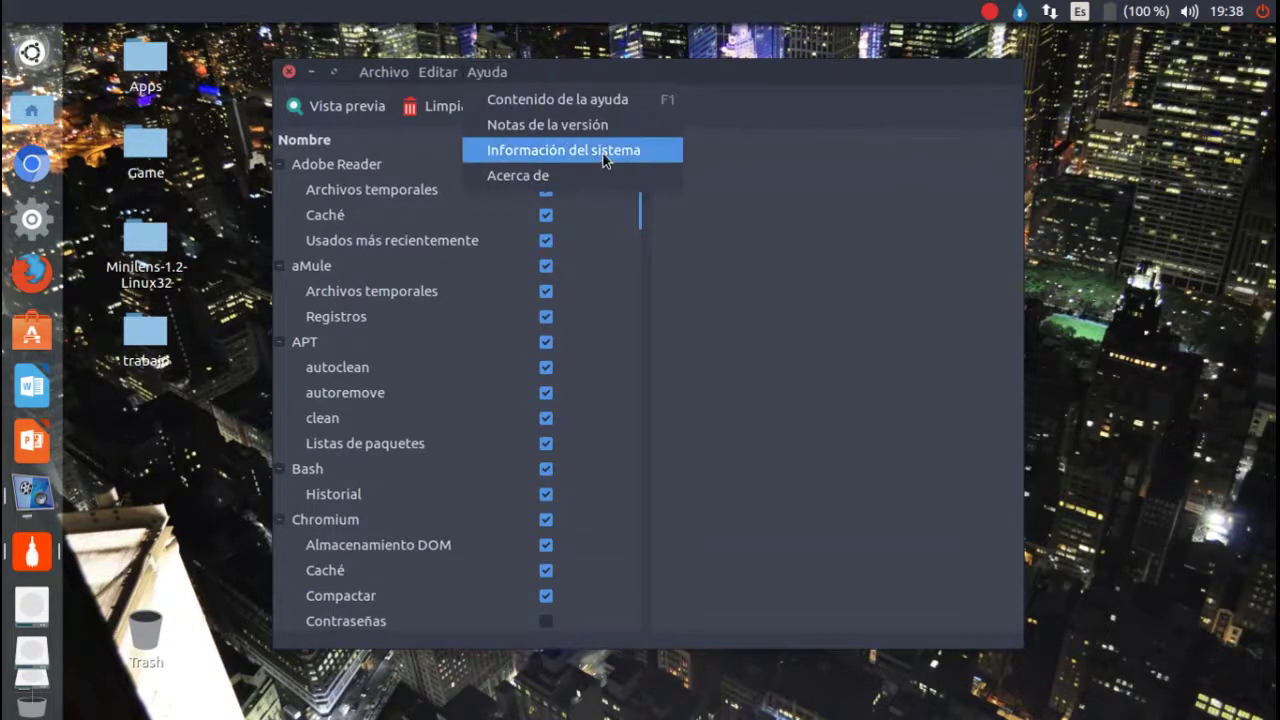
left_click(657, 176)
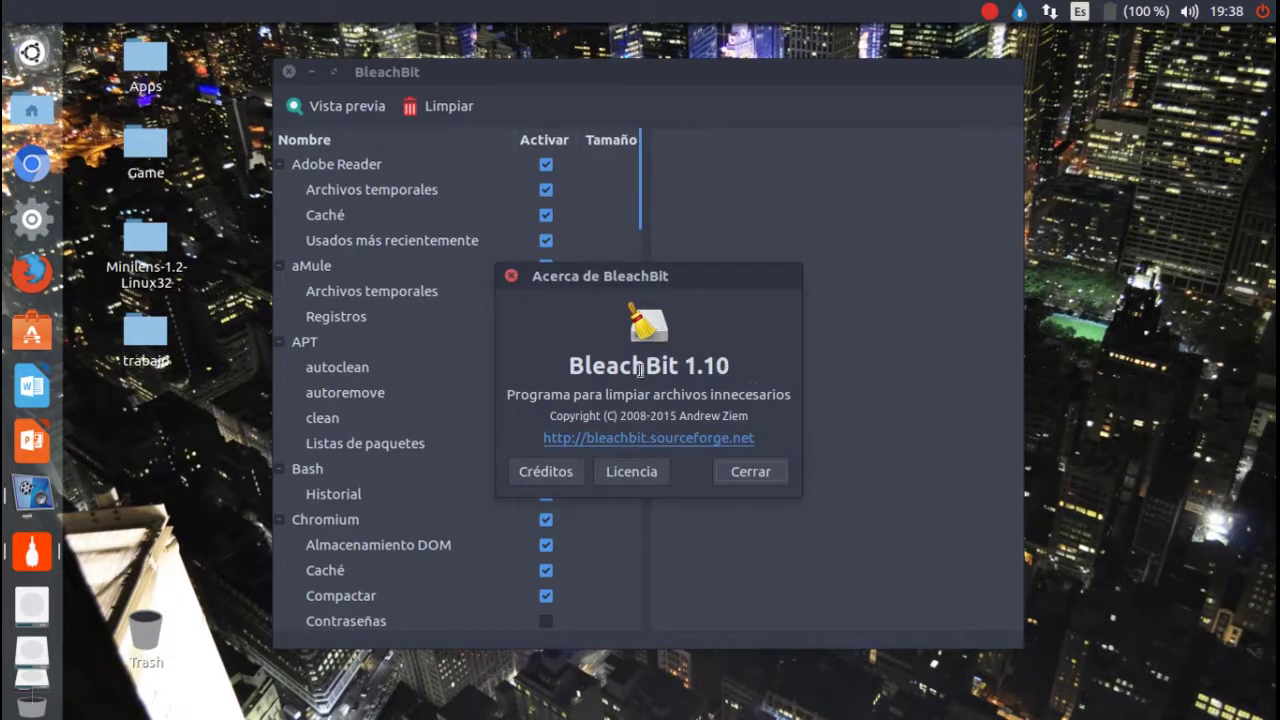
left_click(748, 469)
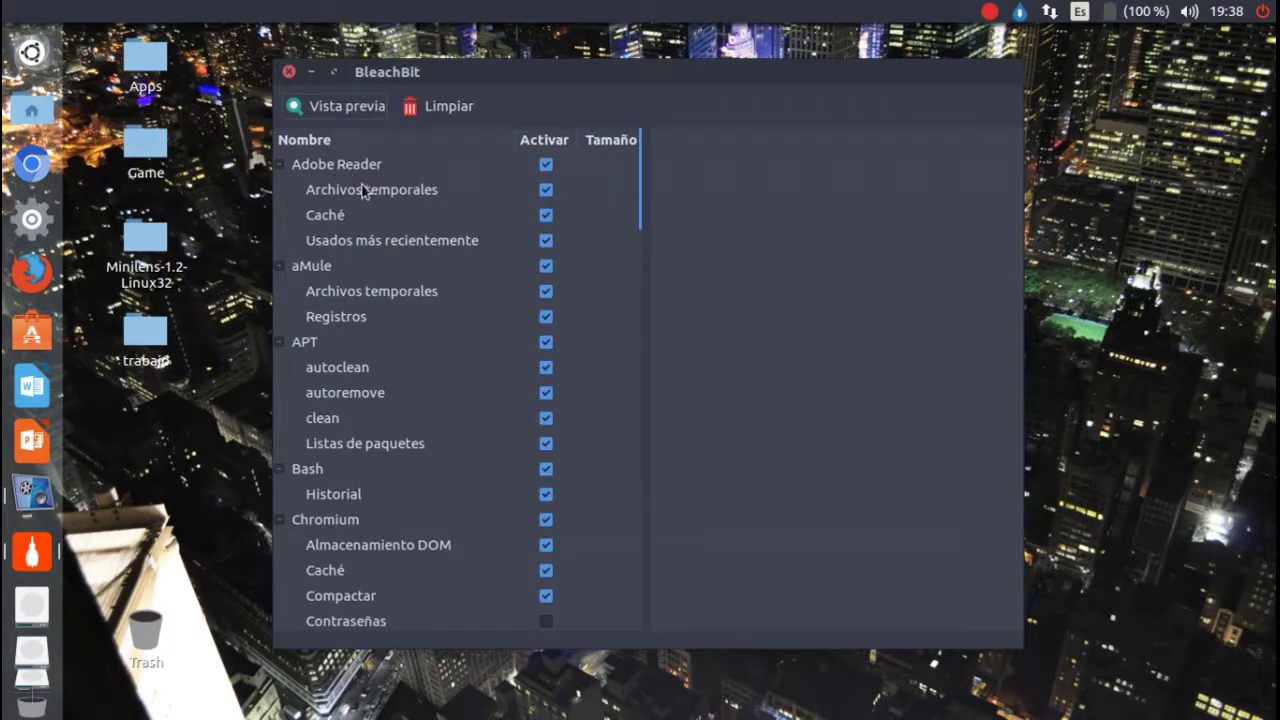
Review the cleaning options from Adobe Reader to Chromium and show the description of Bash's Historial option.
scroll(383, 250, "down", 1)
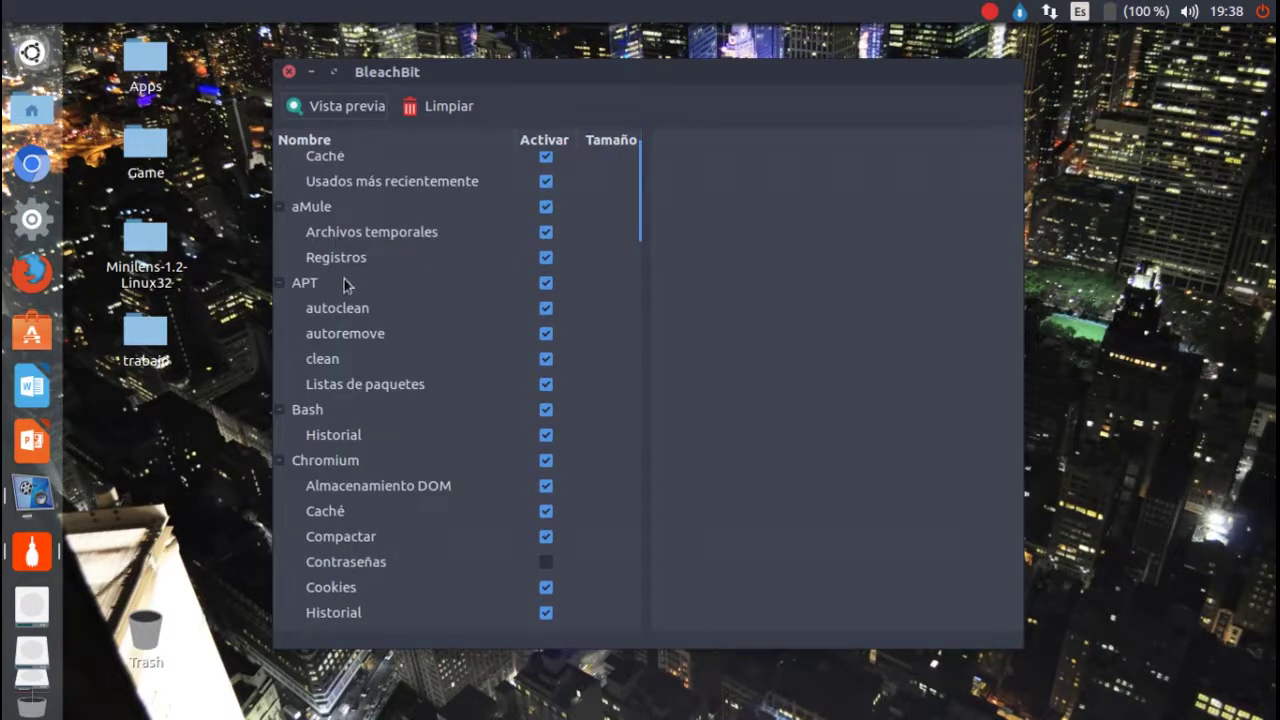
scroll(343, 279, "down", 1)
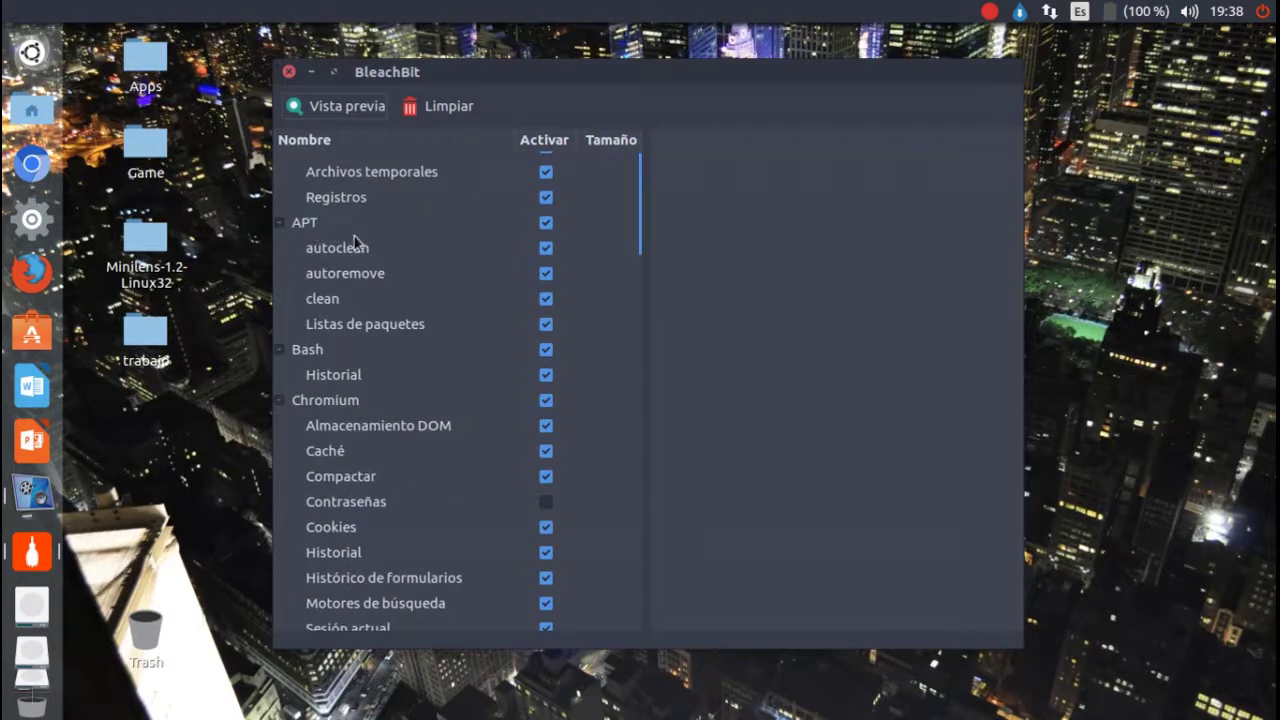
scroll(395, 283, "down", 1)
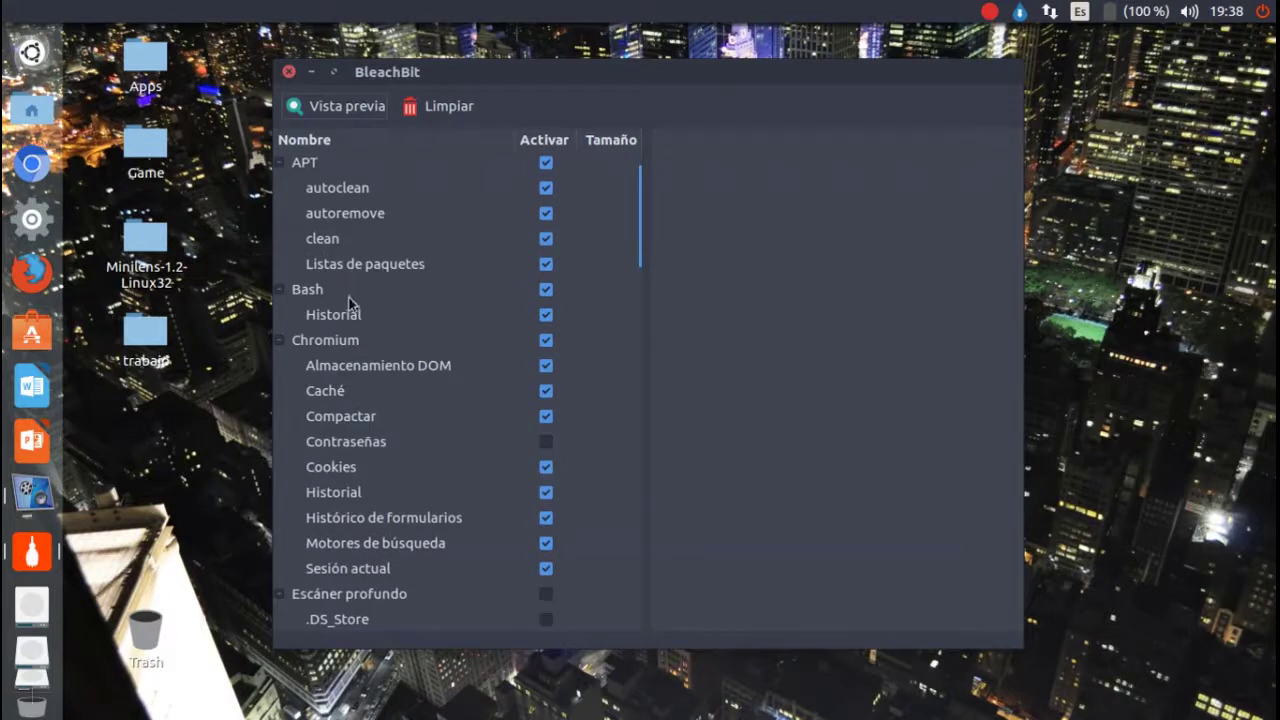
left_click(347, 320)
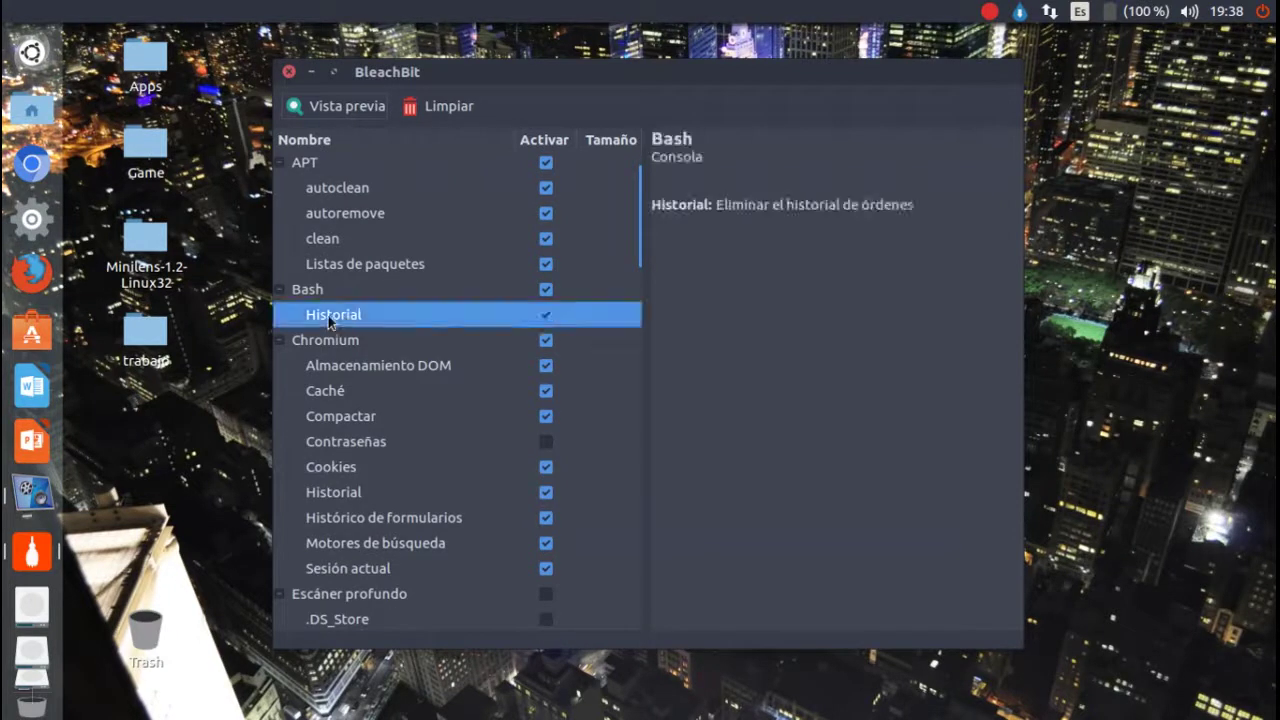
Read the description of Escáner profundo, highlighting its Archivos de respaldo and Archivos temporales options without enabling them.
scroll(490, 333, "down", 2)
scroll(373, 289, "down", 4)
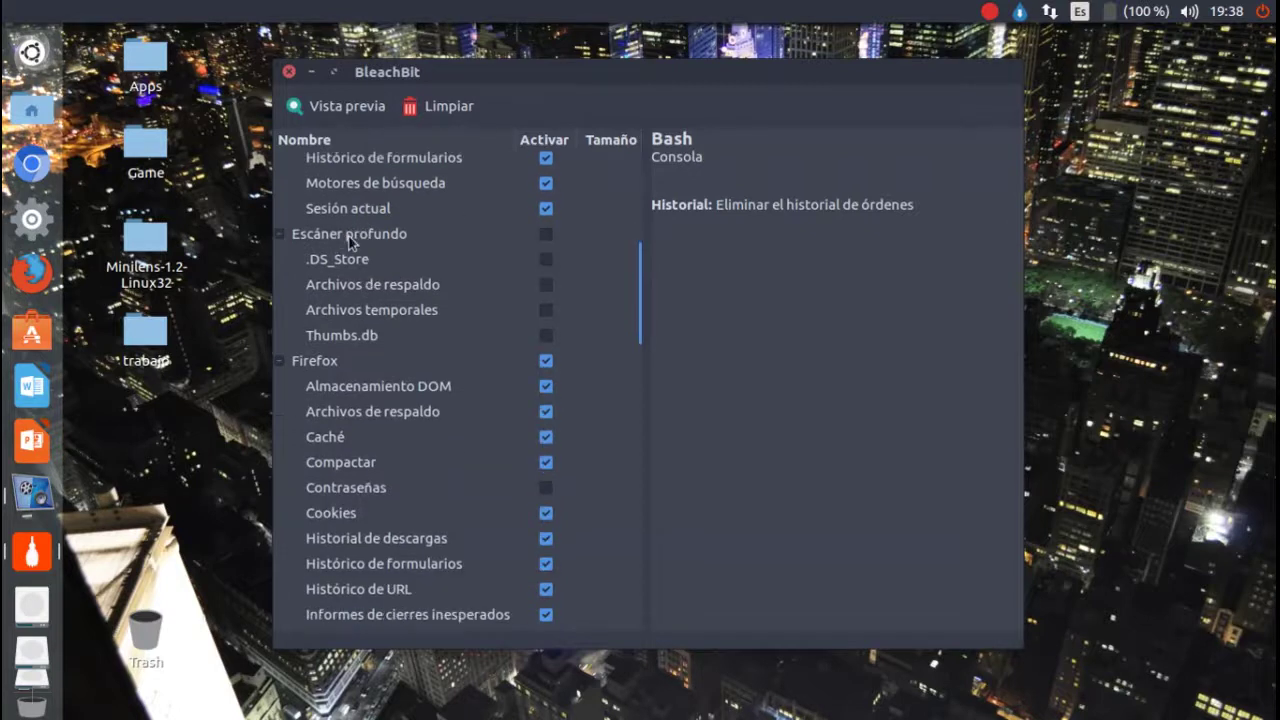
left_click(345, 240)
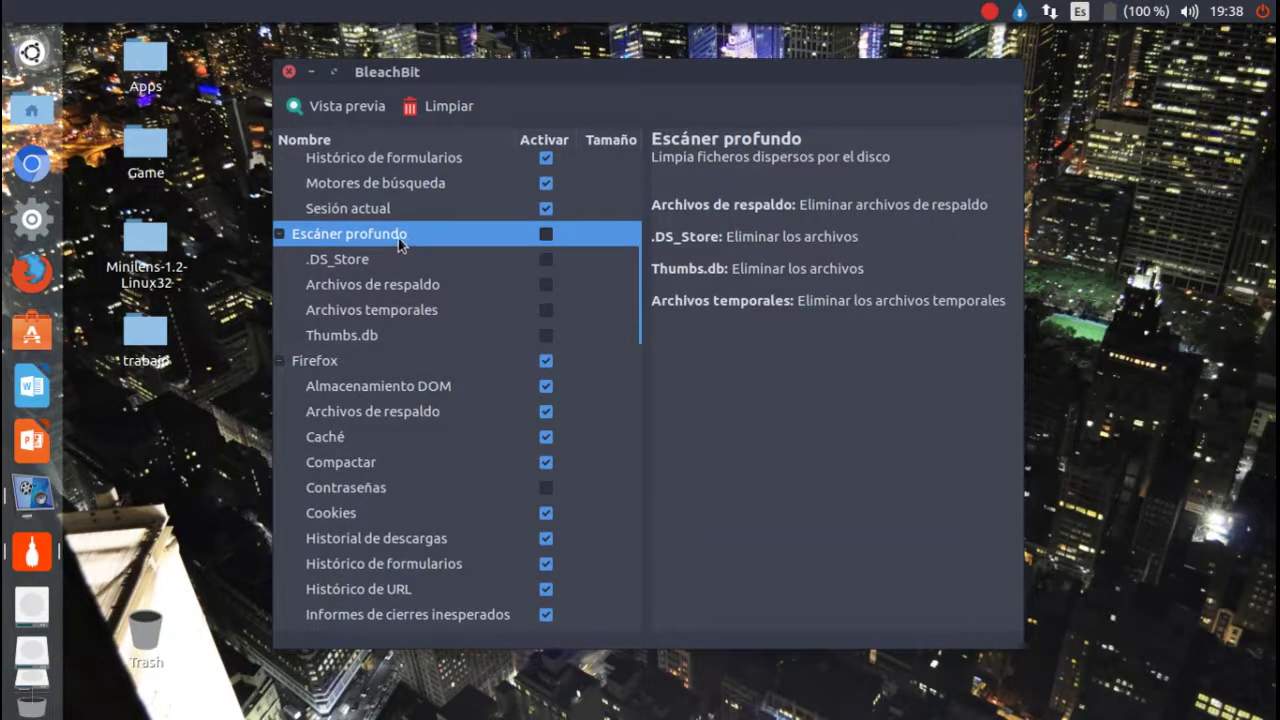
left_click(402, 286)
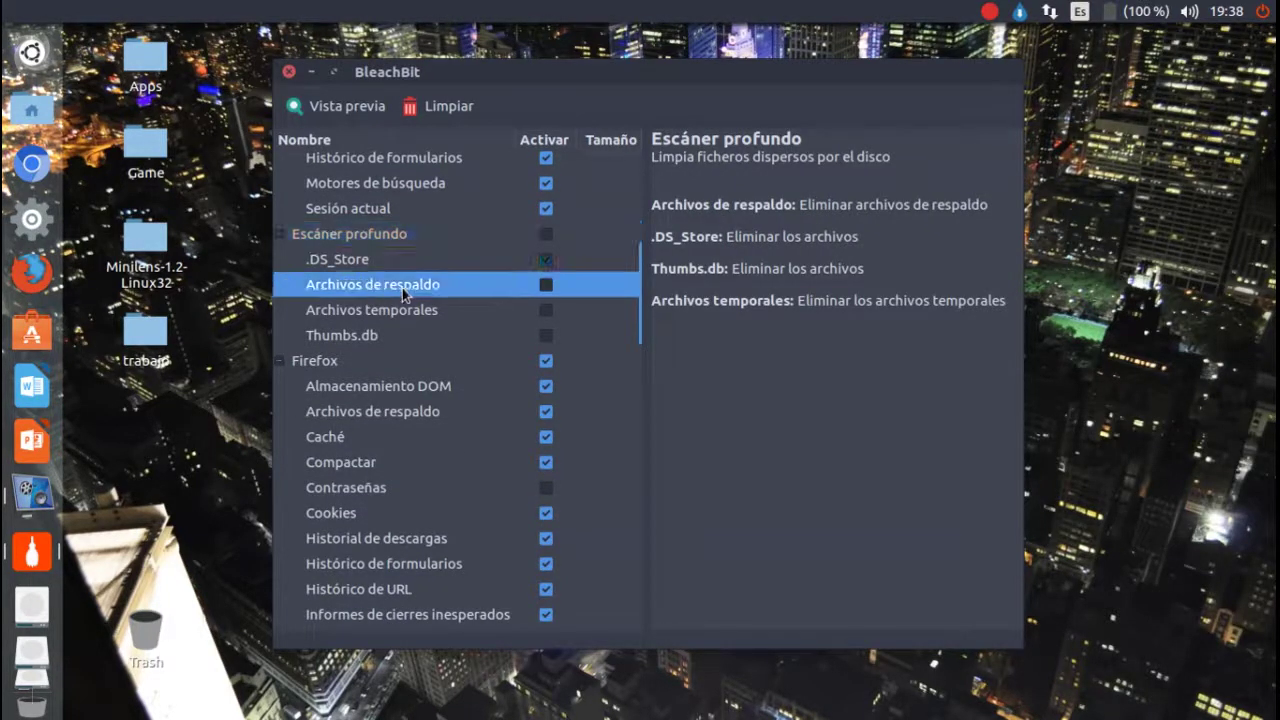
left_click(440, 313)
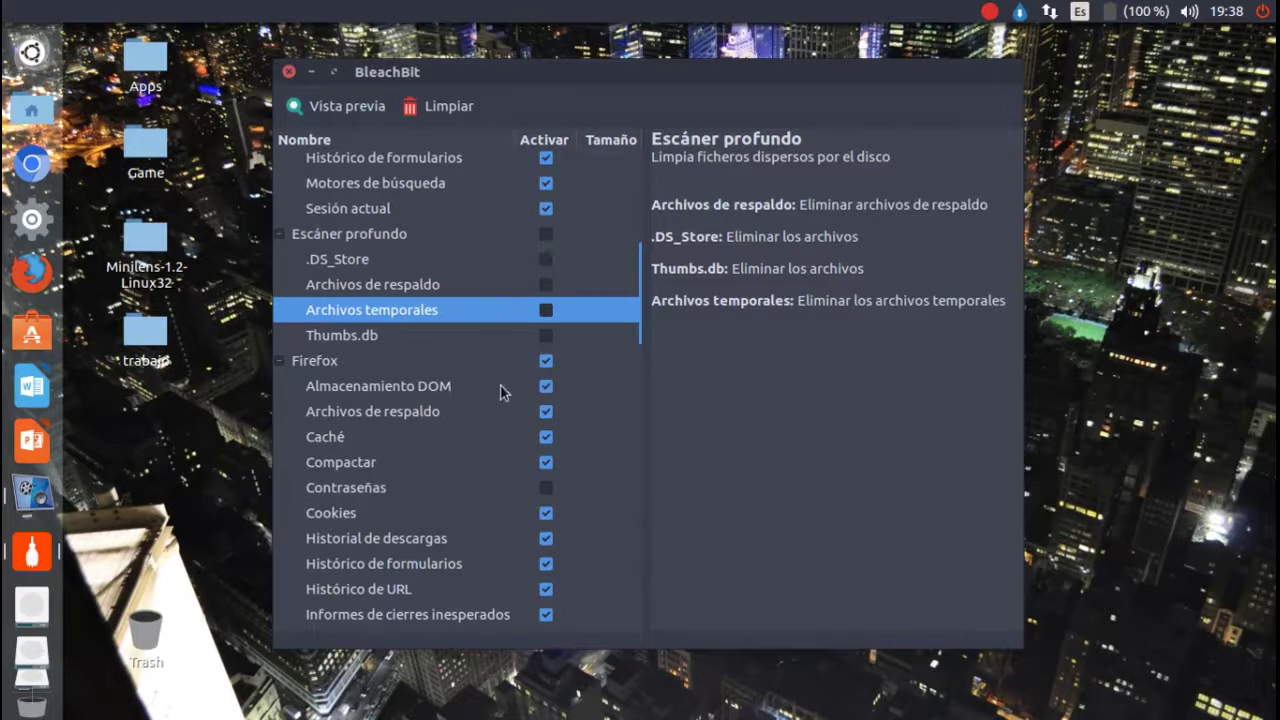
scroll(470, 400, "down", 1)
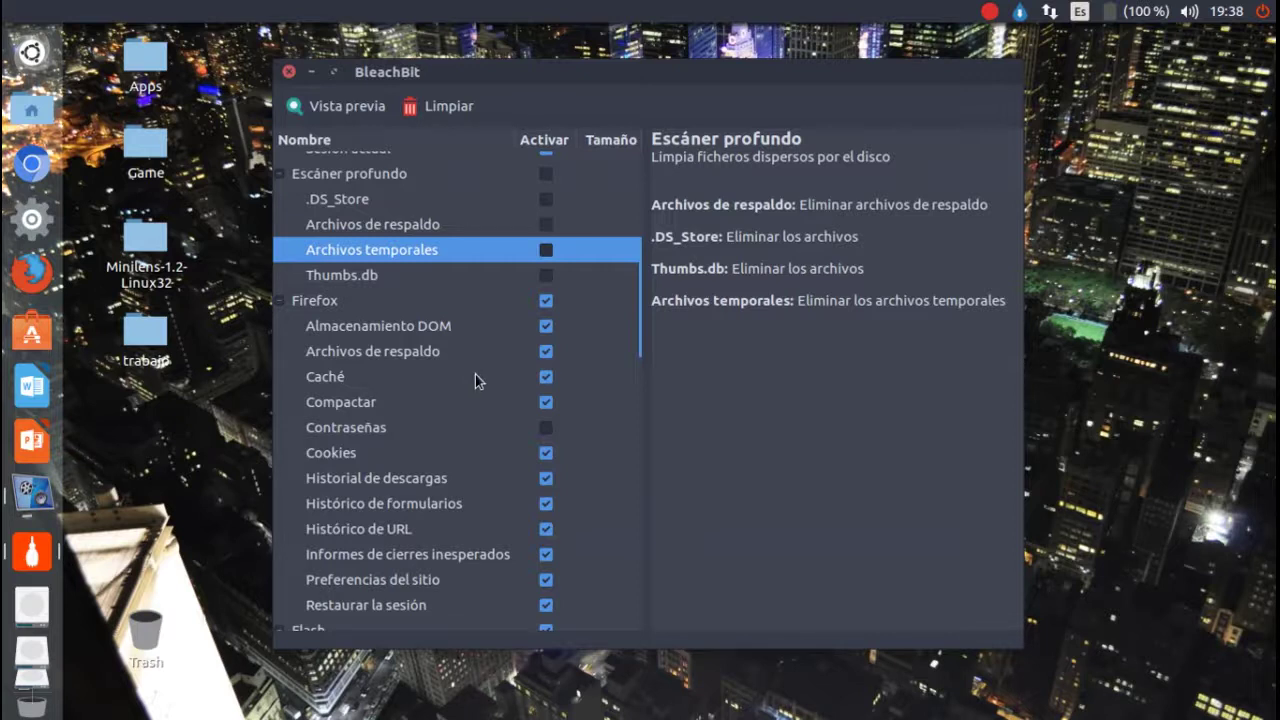
scroll(477, 223, "up", 1)
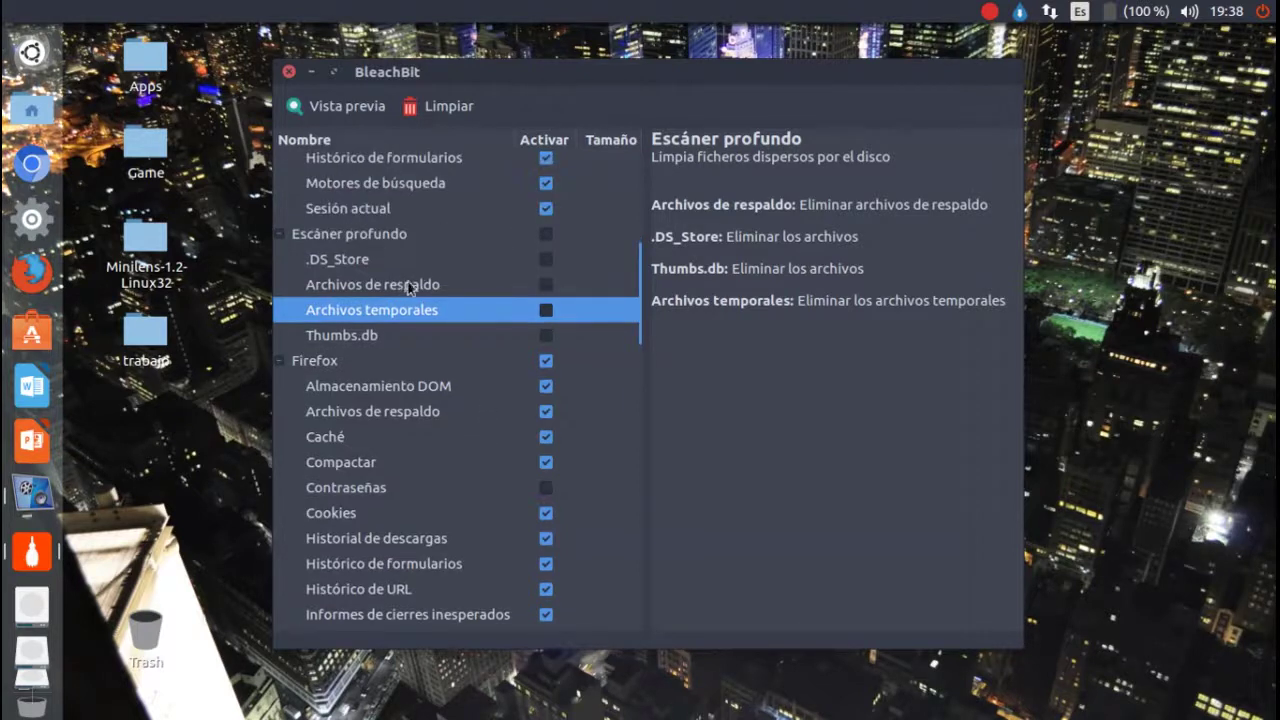
Examine the Sistema cleaning options, highlighting Archivos .desktop dañados, Archivos temporales, Caché, Liberar espacio en disco and Memoria.
scroll(405, 288, "down", 2)
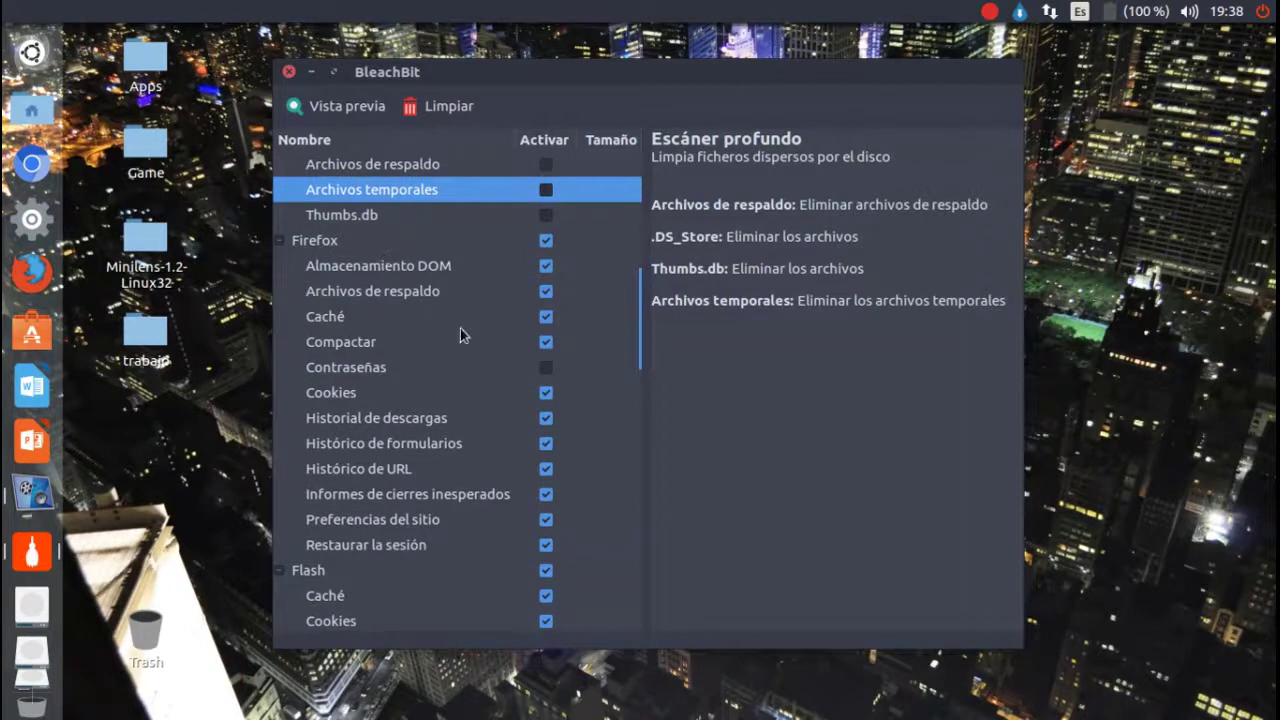
scroll(460, 328, "down", 5)
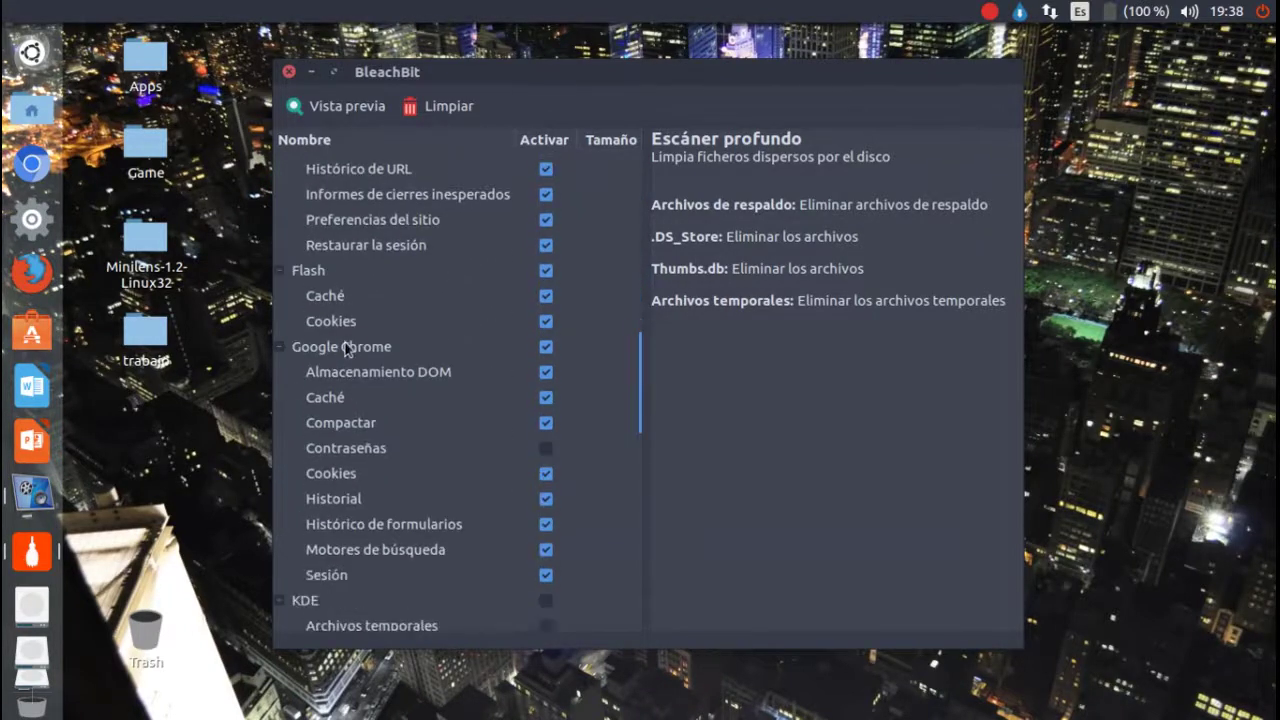
scroll(355, 350, "down", 4)
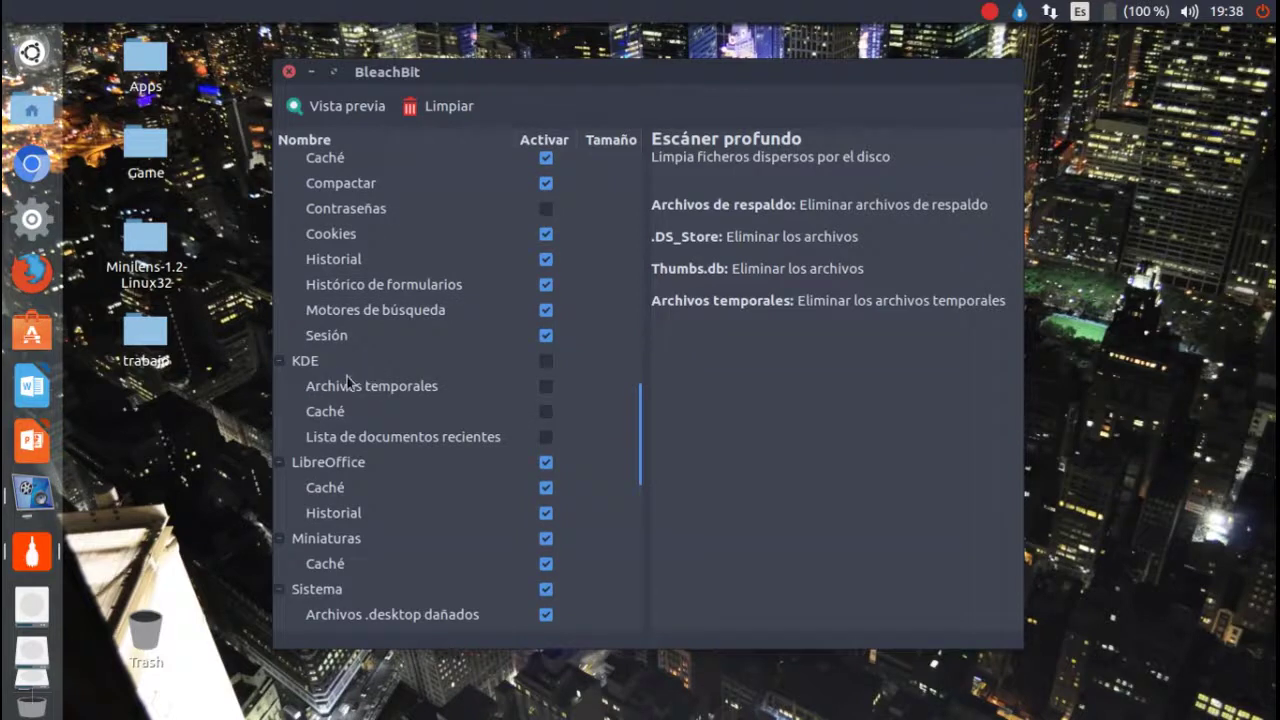
scroll(348, 382, "down", 3)
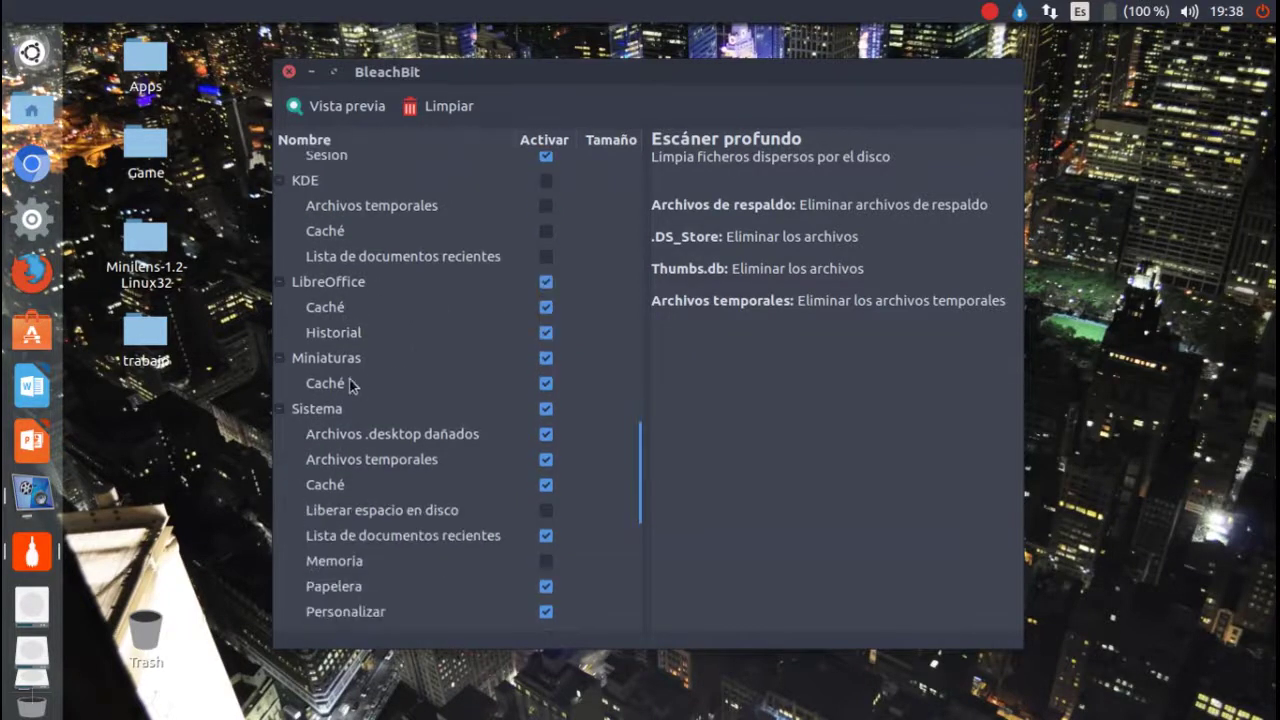
scroll(360, 386, "down", 3)
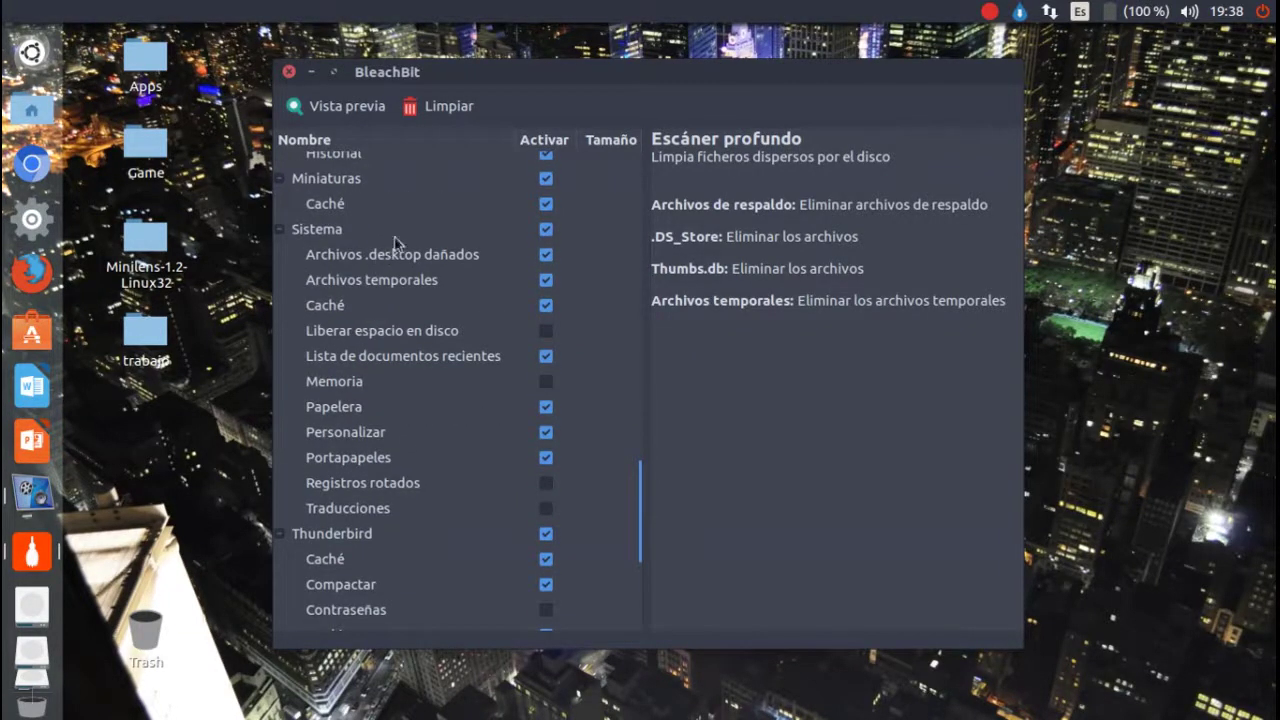
left_click(390, 258)
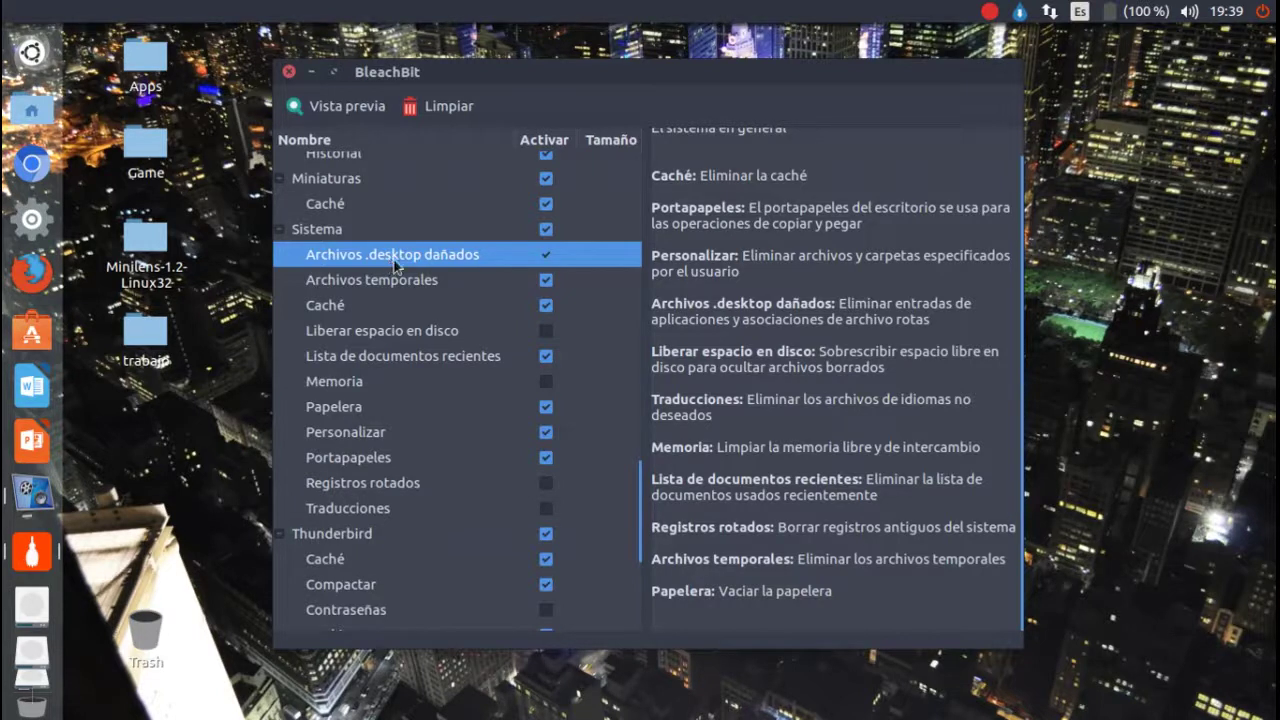
left_click(404, 282)
left_click(398, 306)
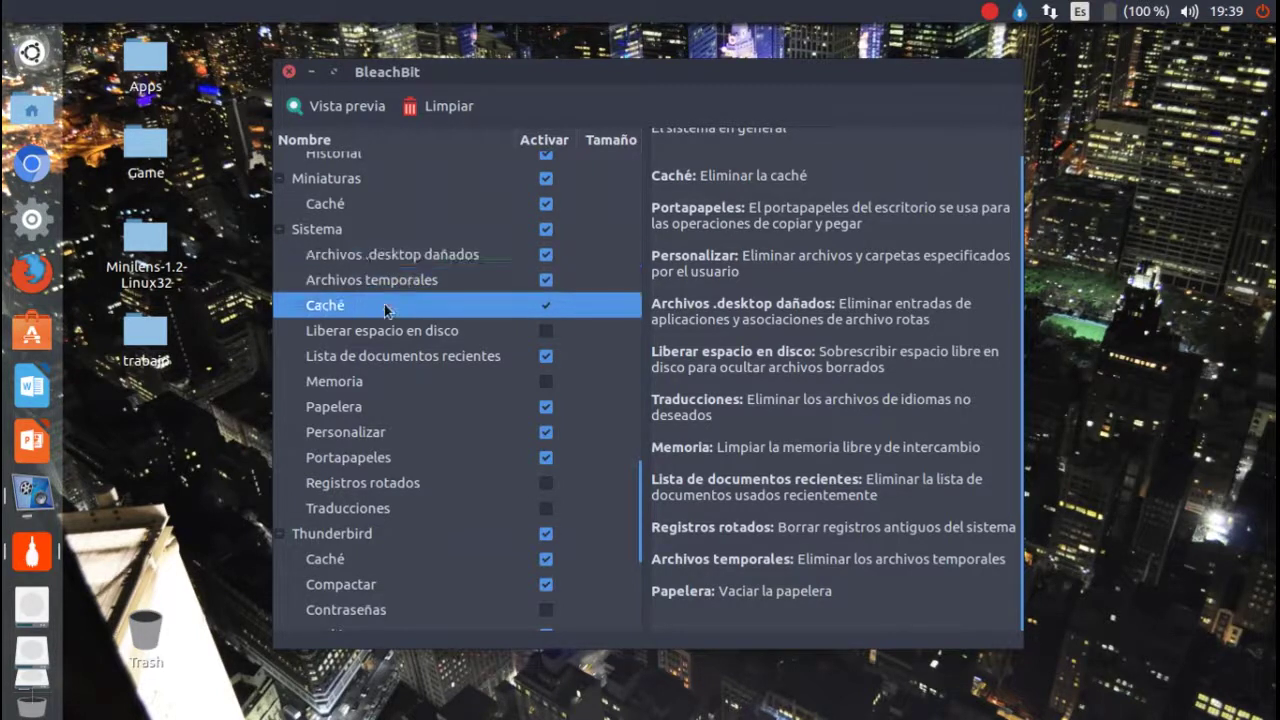
left_click(410, 333)
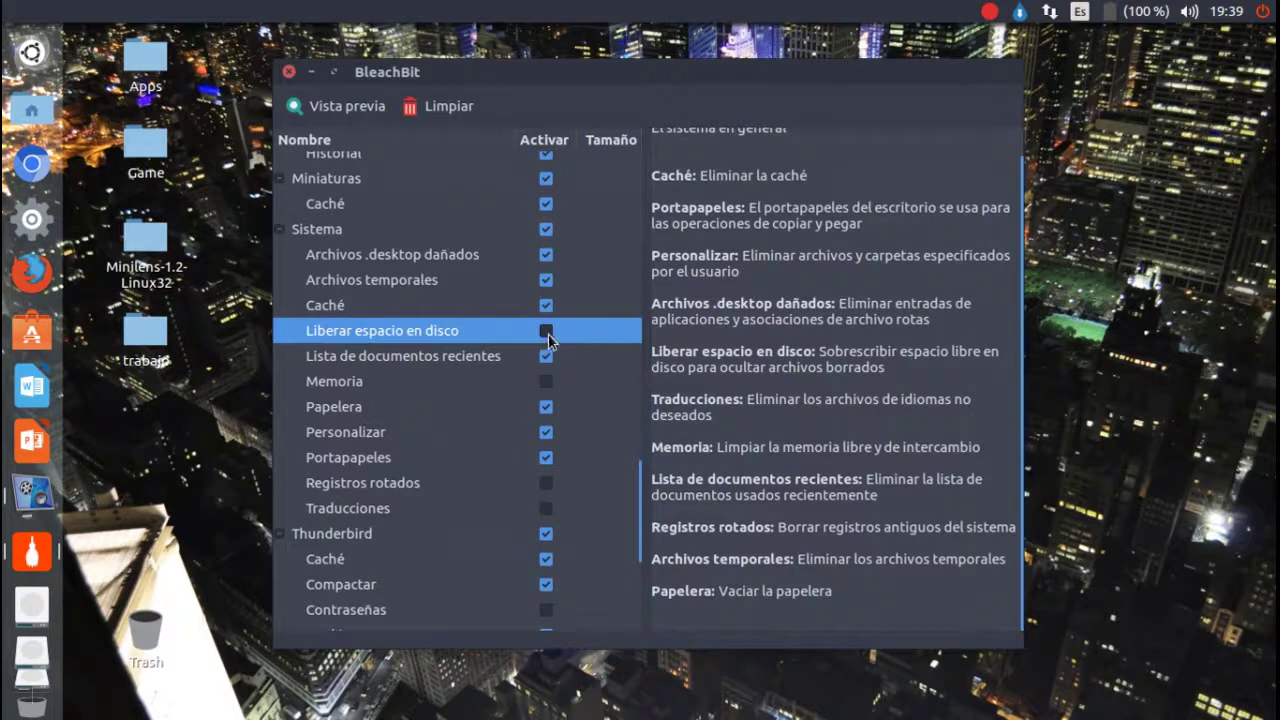
left_click(374, 384)
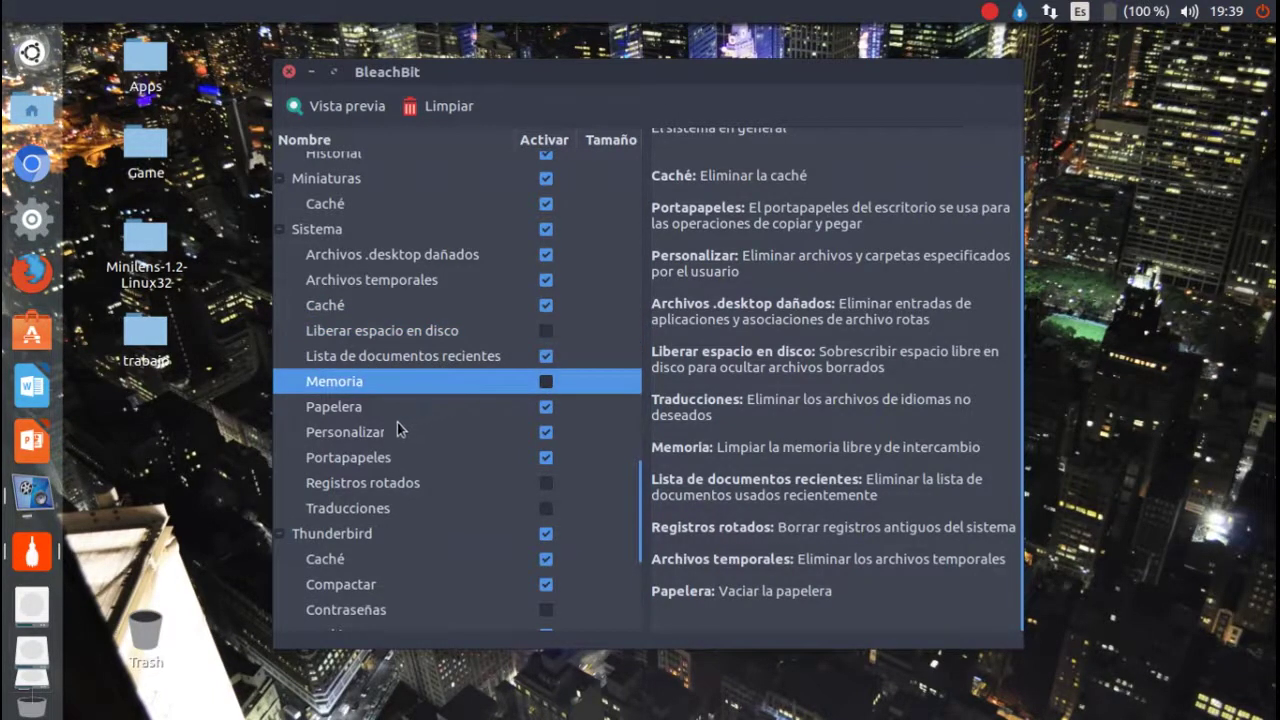
Review the remaining cleaners from Thunderbird through X11, then go back up the list to the Firefox options.
scroll(414, 414, "down", 5)
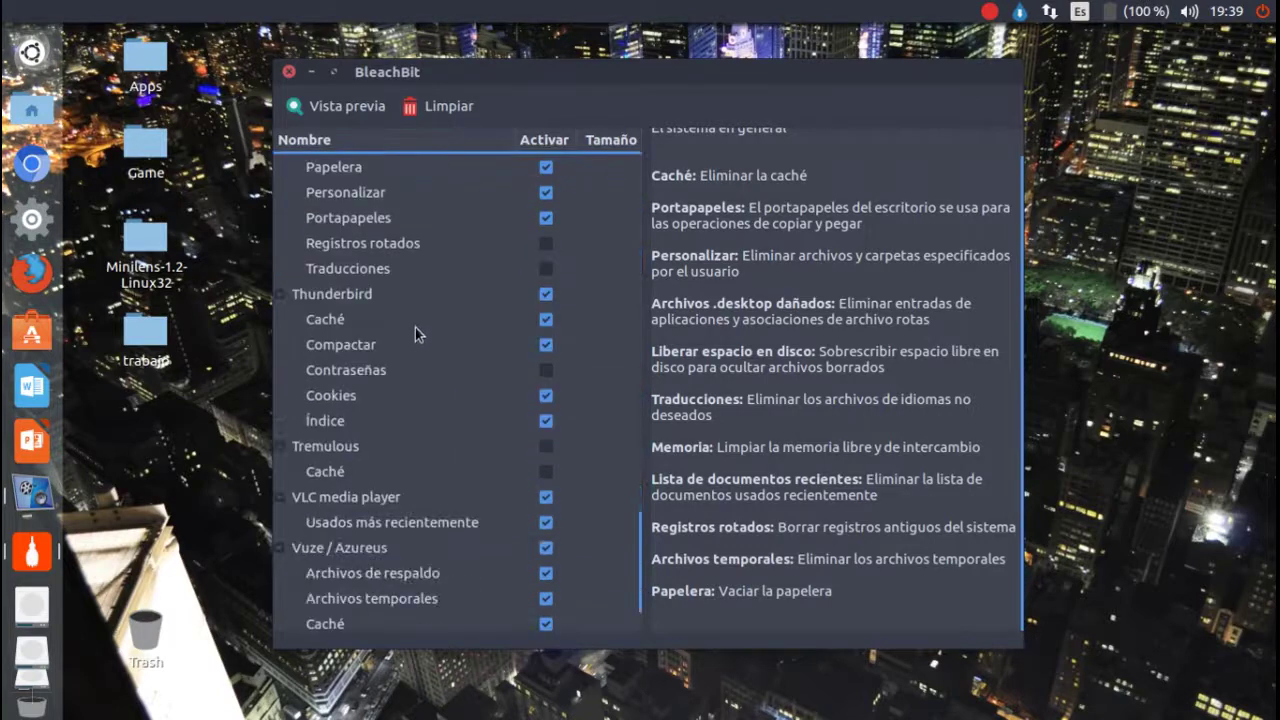
scroll(420, 330, "down", 2)
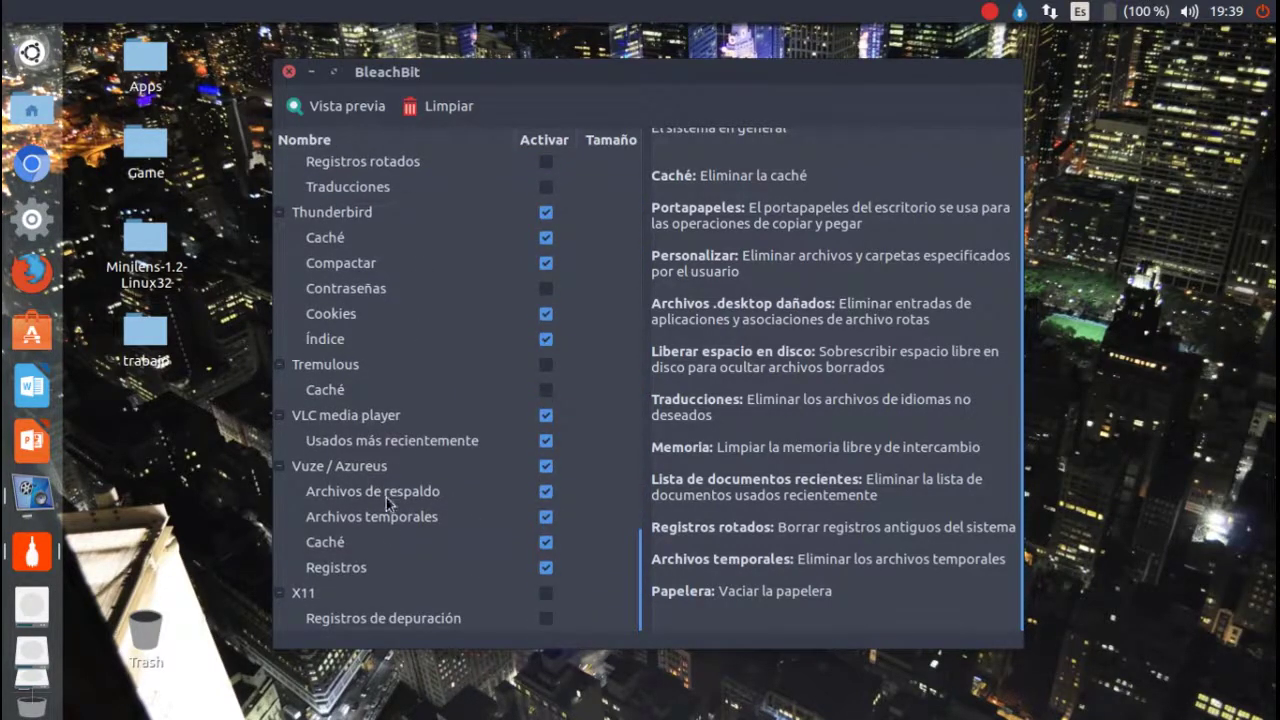
scroll(546, 455, "up", 15)
scroll(546, 446, "up", 6)
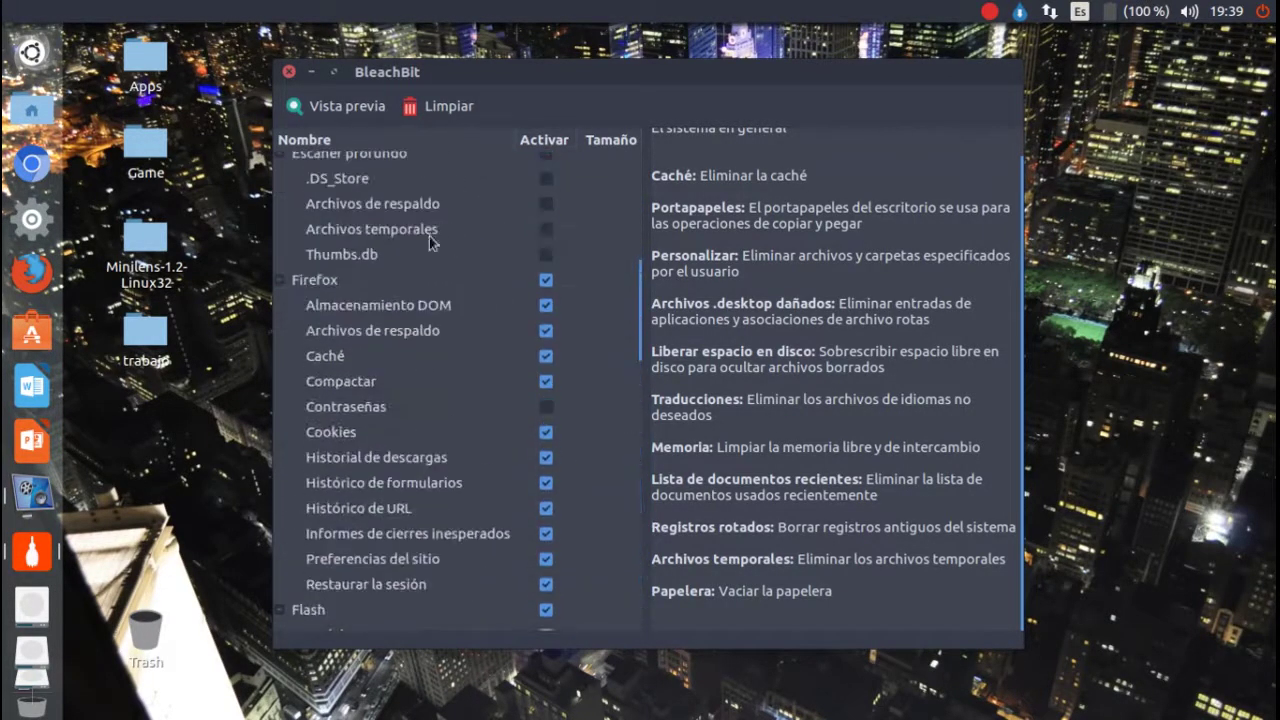
Preview the cleanup of the enabled options, enlarge the window, and review the deletion report and the sizes listed per cleaner.
left_click(333, 110)
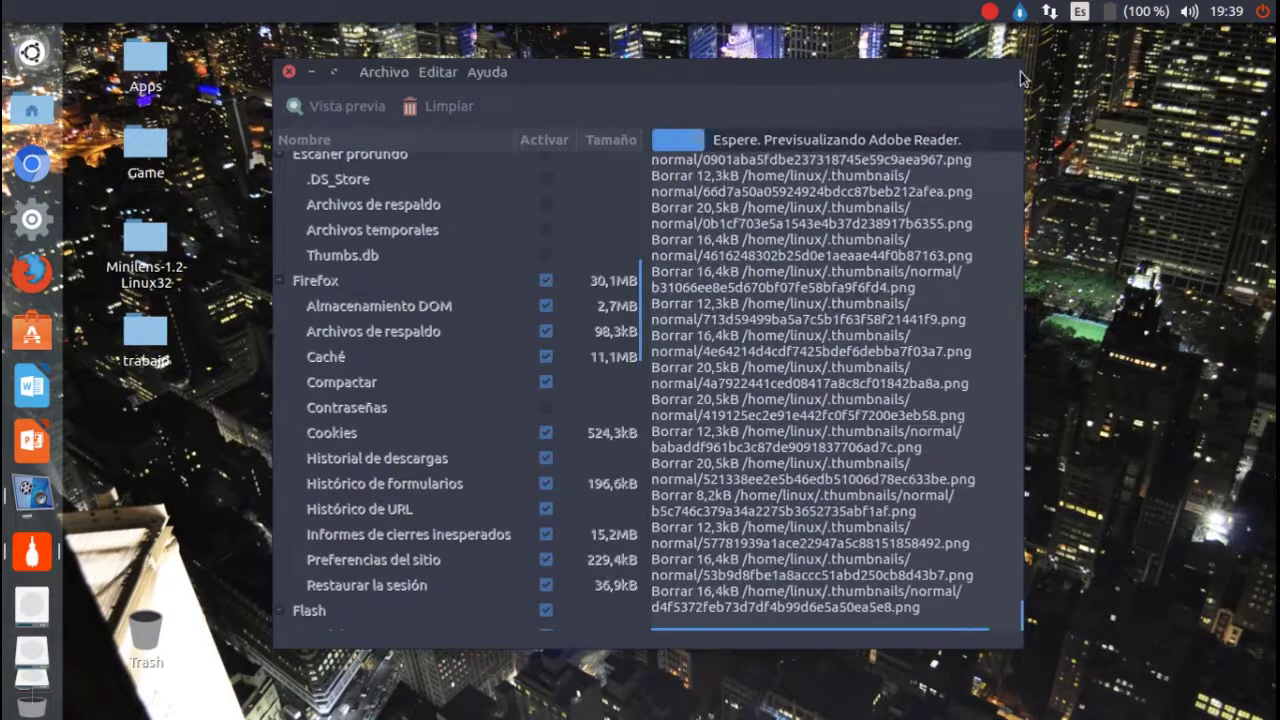
left_click_drag(1022, 78, 1222, 70)
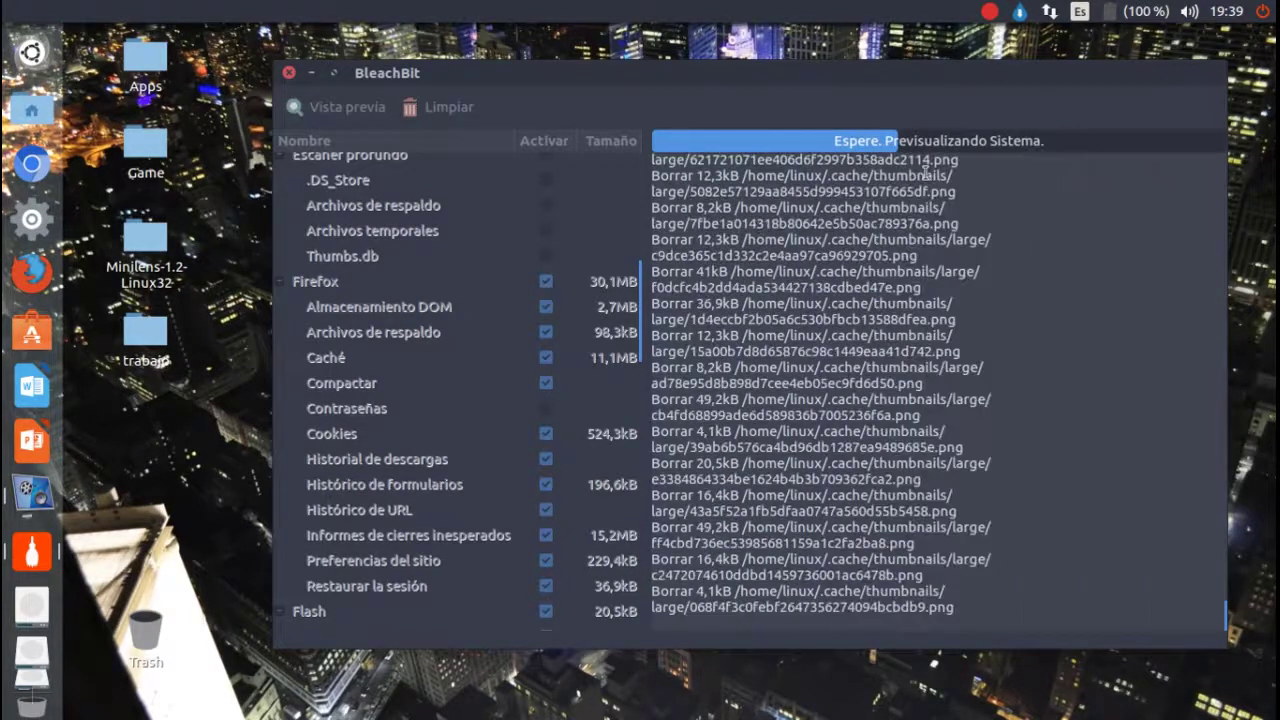
double_click(860, 62)
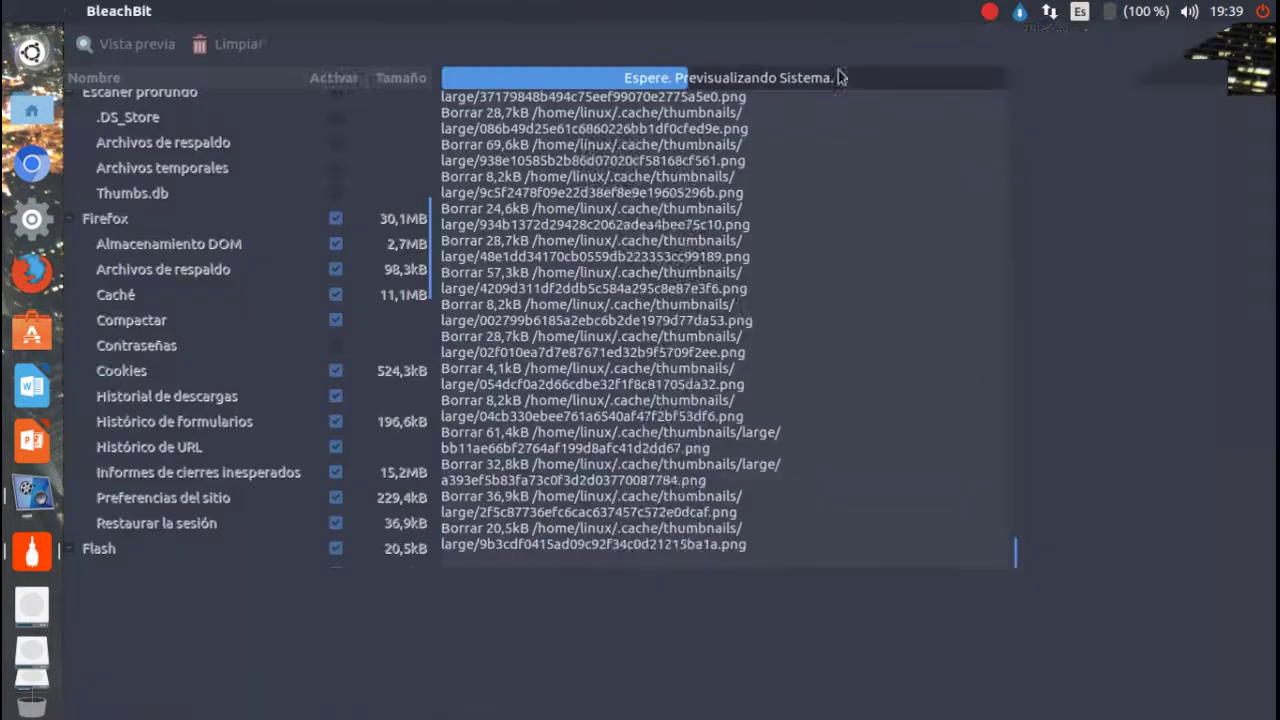
left_click_drag(836, 22, 815, 54)
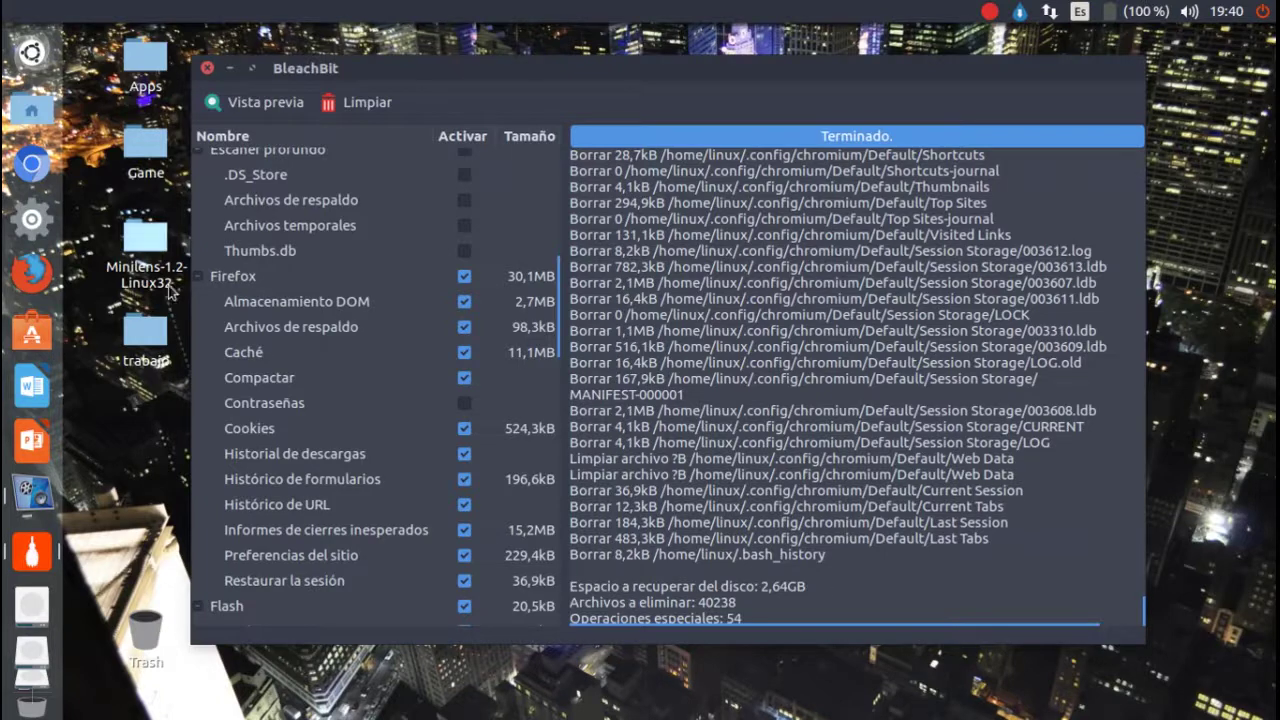
scroll(440, 415, "down", 6)
scroll(440, 415, "up", 8)
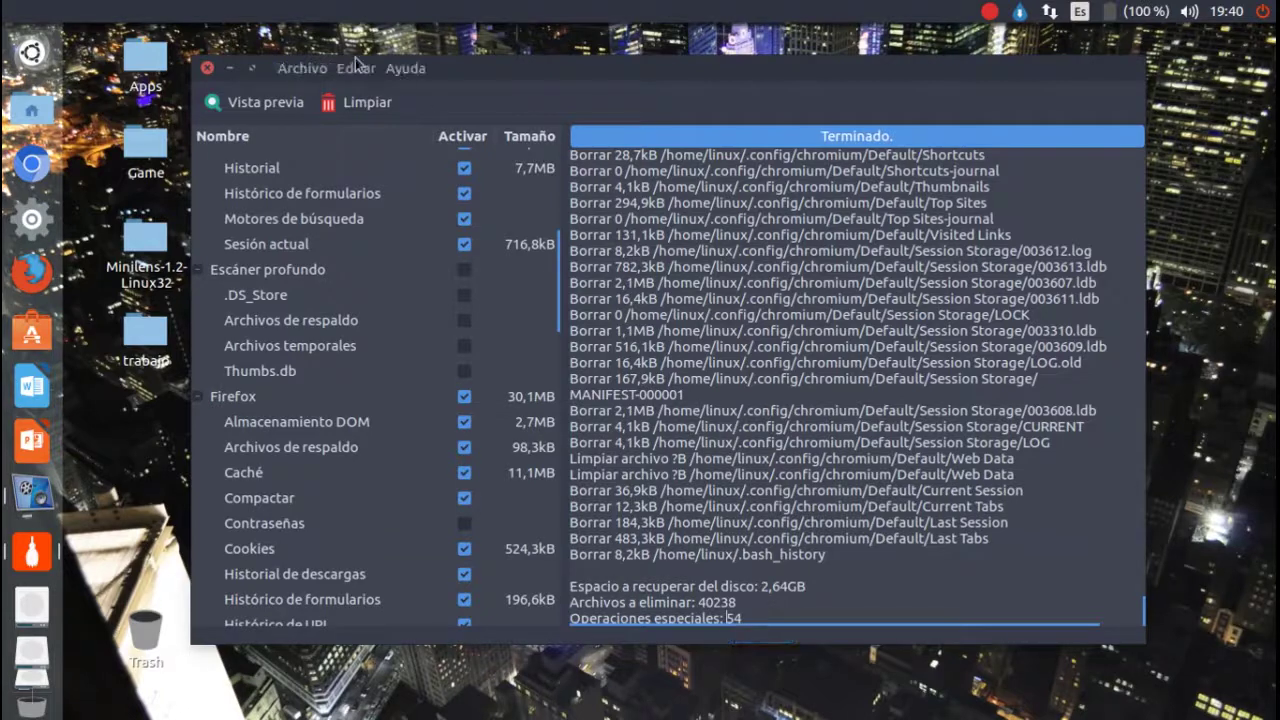
Examine the commands for shredding files and folders and wiping free space without running any, and minimize the BleachBit window.
left_click(302, 68)
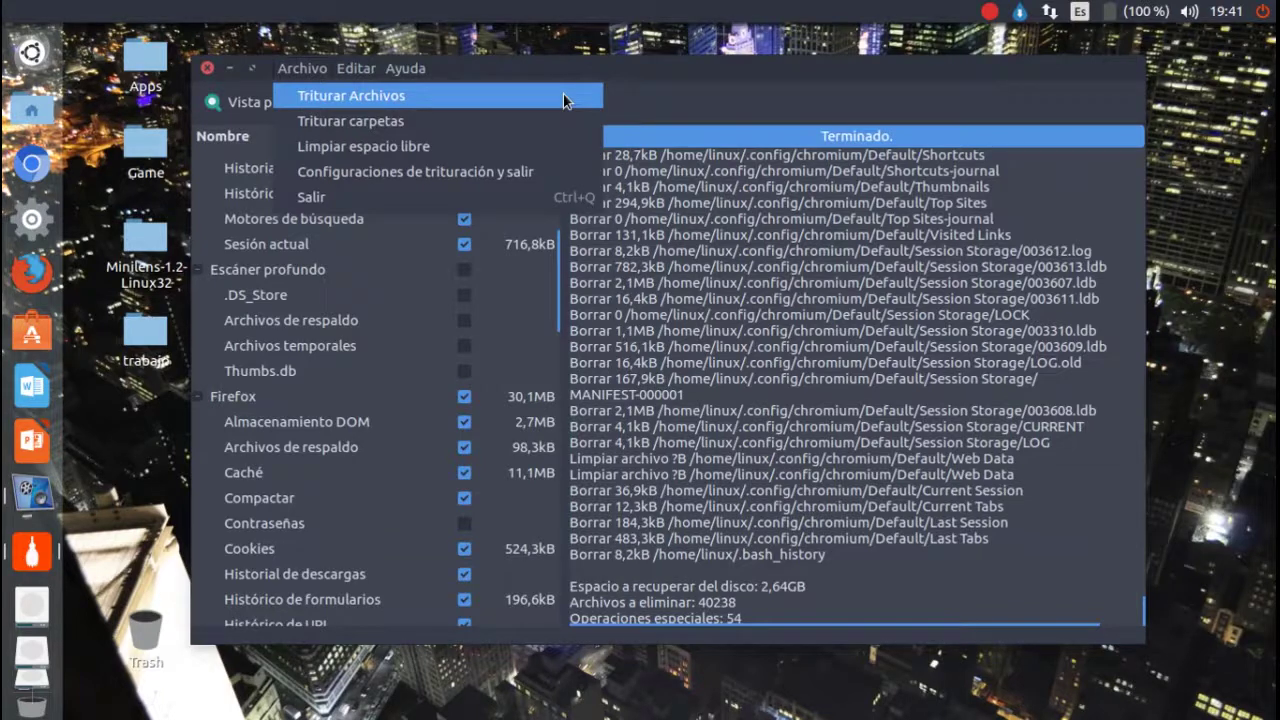
left_click(762, 346)
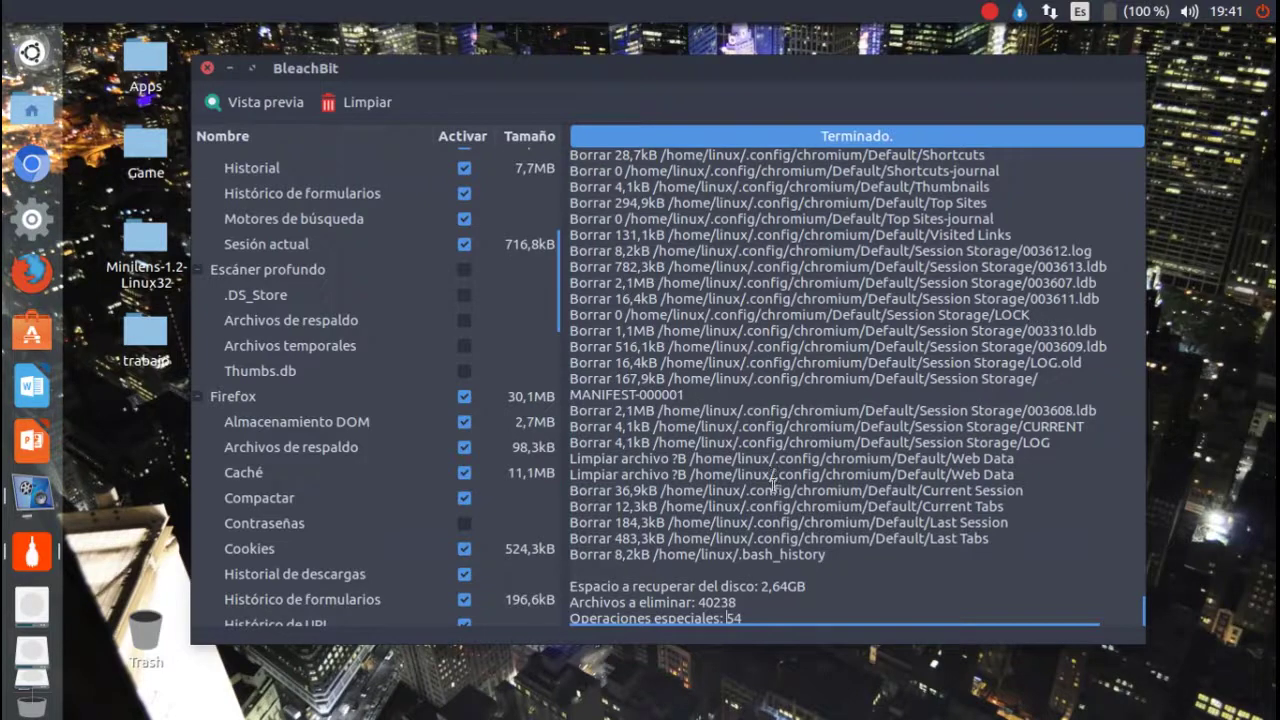
left_click(300, 68)
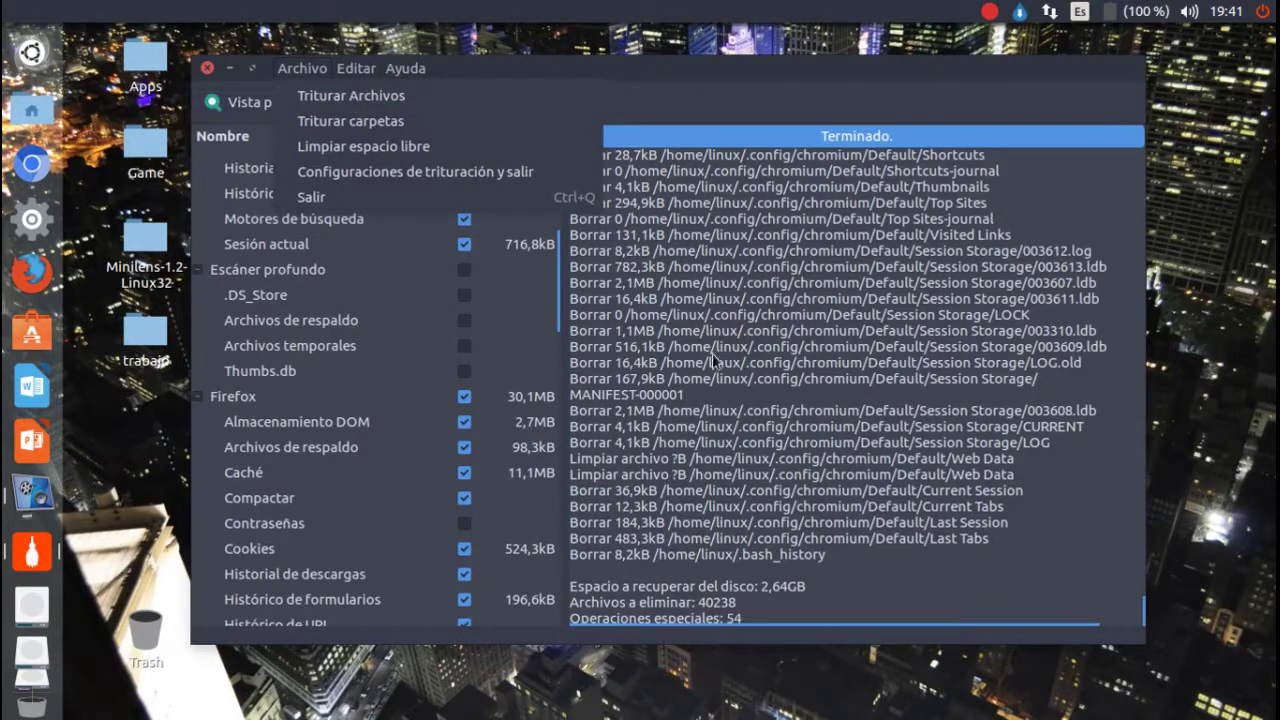
left_click(714, 372)
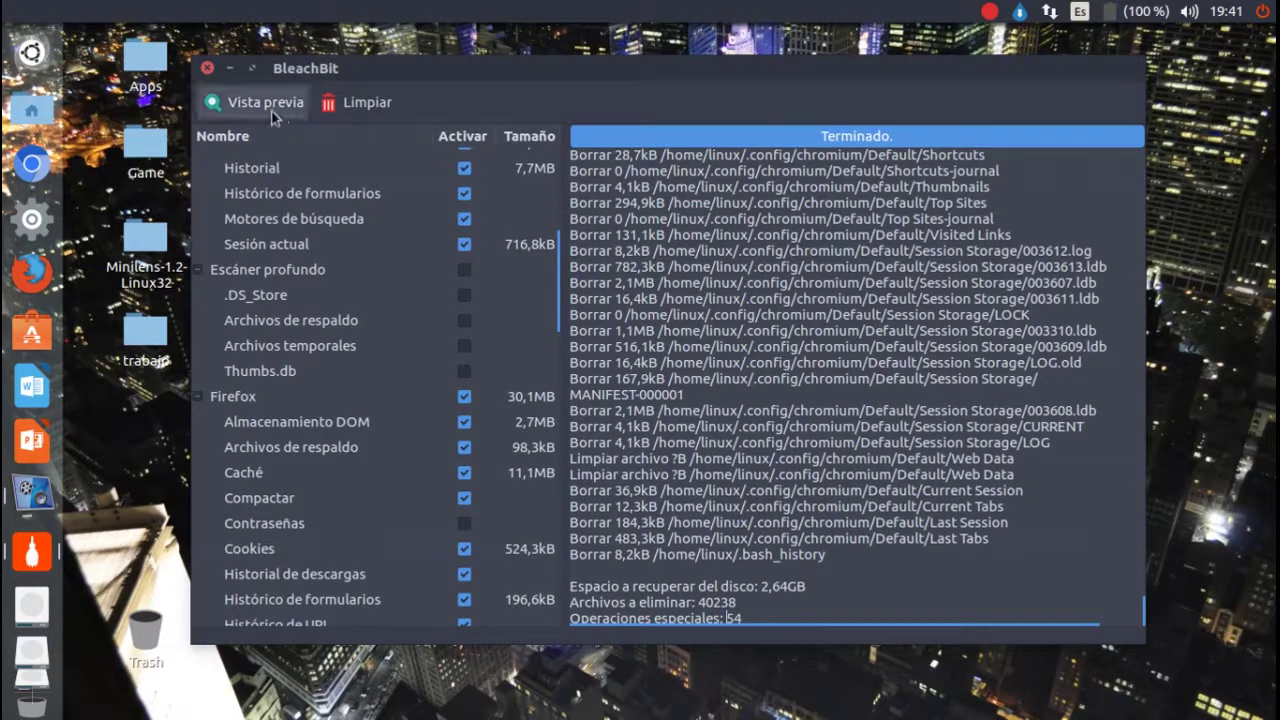
left_click(207, 68)
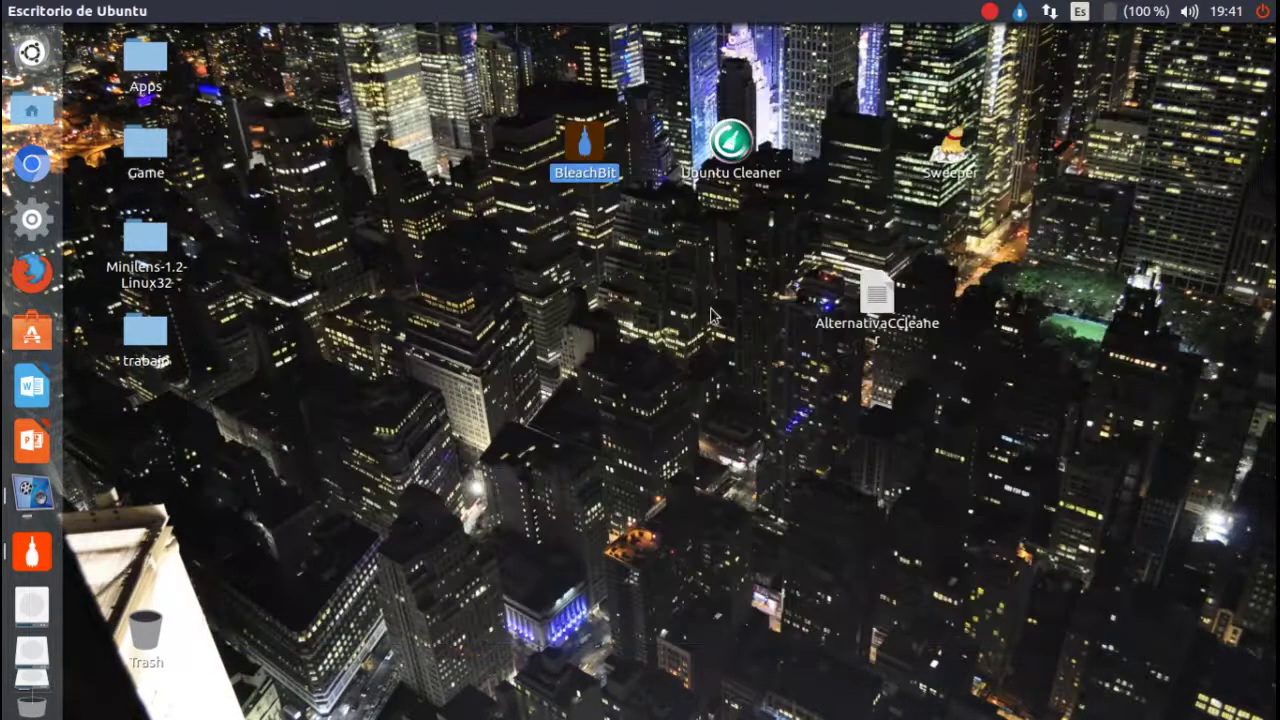
Open the AlternativaCCleaner text file from the desktop and move its window so that it is fully in view.
left_click_drag(809, 256, 988, 330)
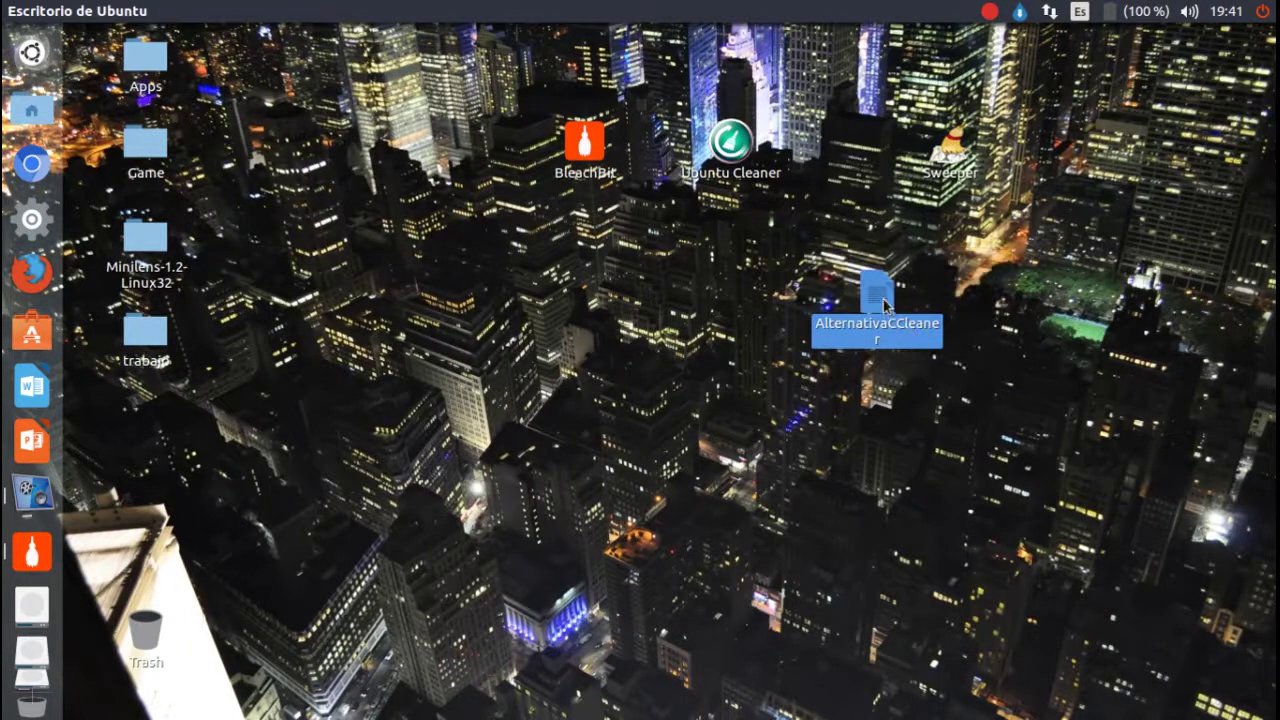
right_click(887, 293)
left_click(1019, 305)
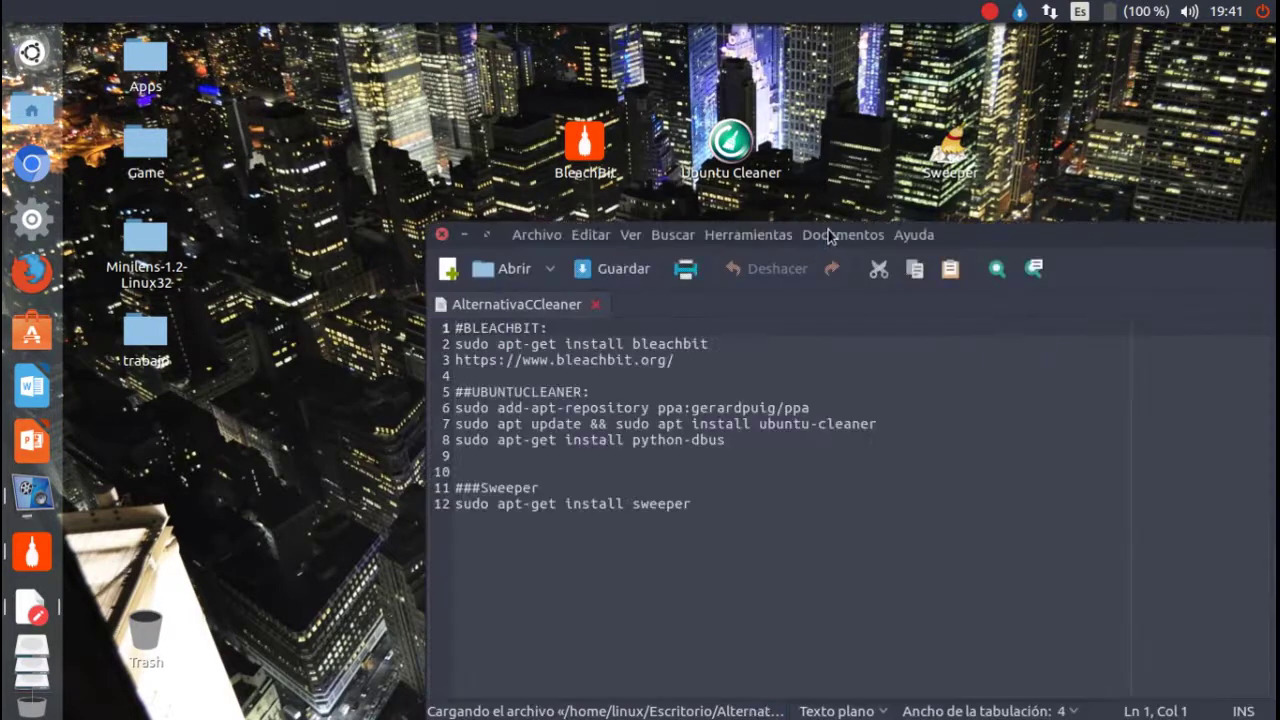
left_click_drag(828, 234, 681, 160)
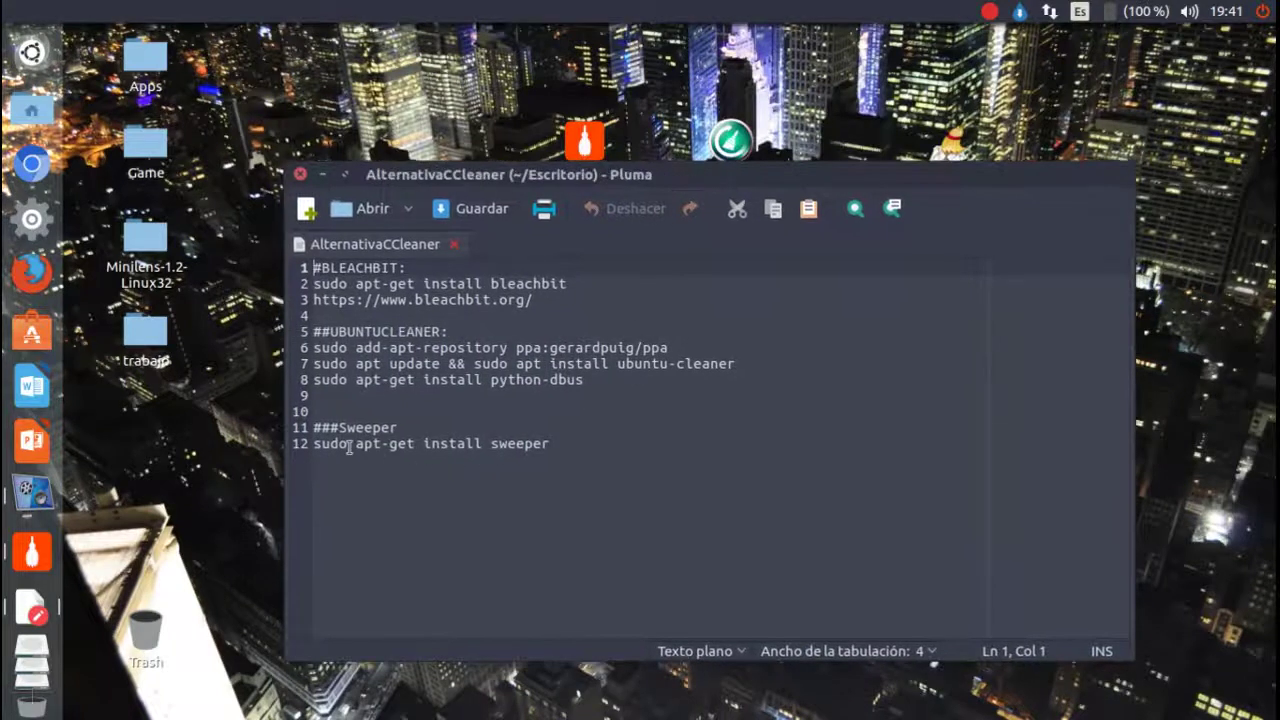
Highlight the install command "sudo apt-get install sweeper" and the BleachBit website address in the text file, leaving both unchanged.
triple_click(439, 457)
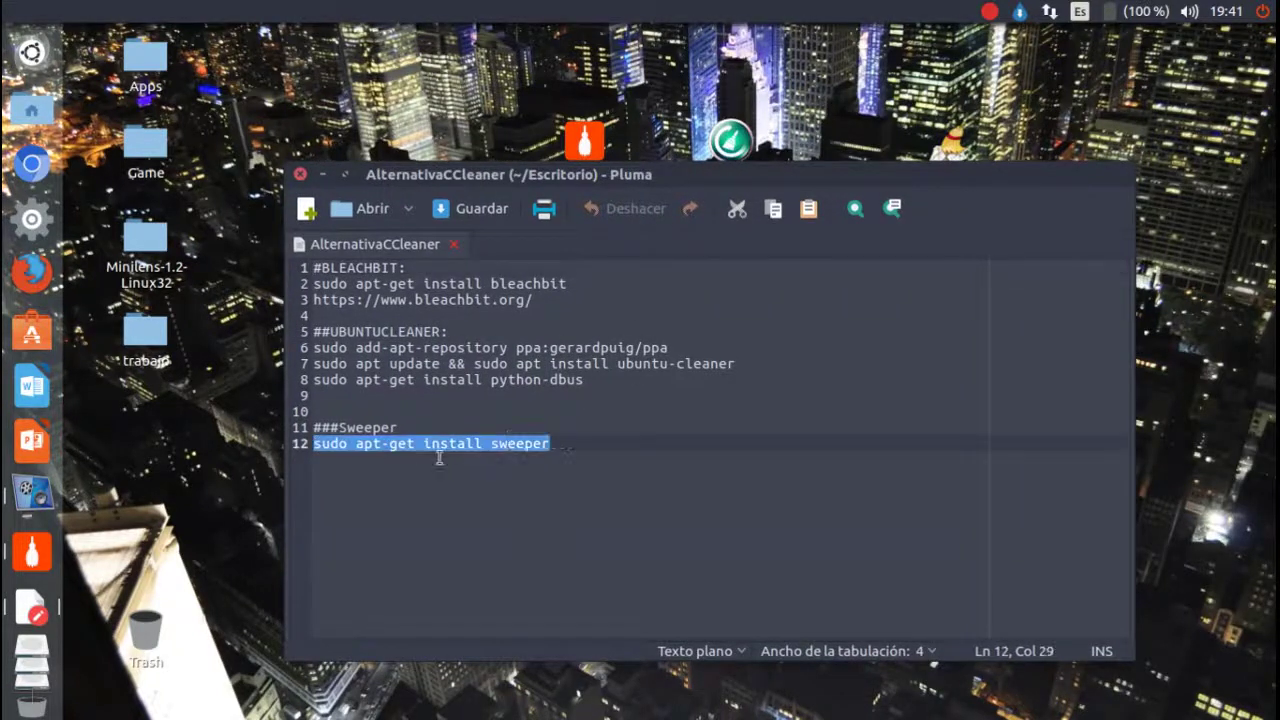
left_click(557, 444)
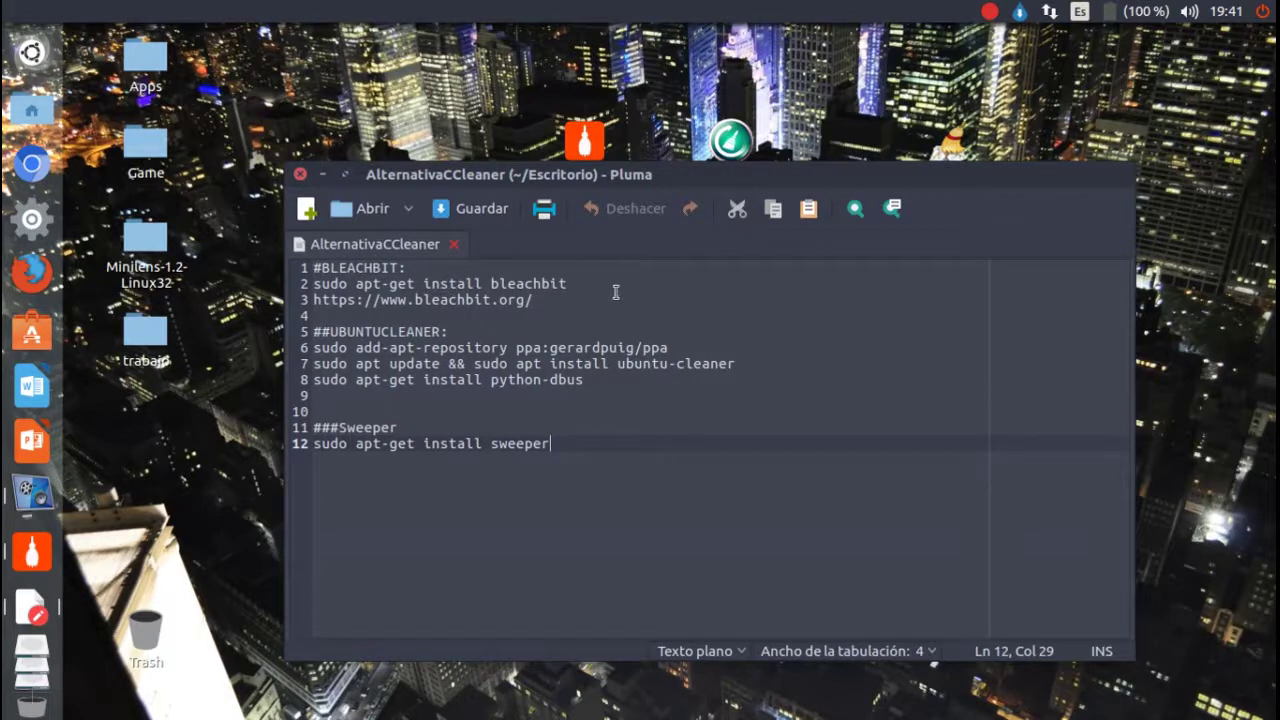
double_click(455, 301)
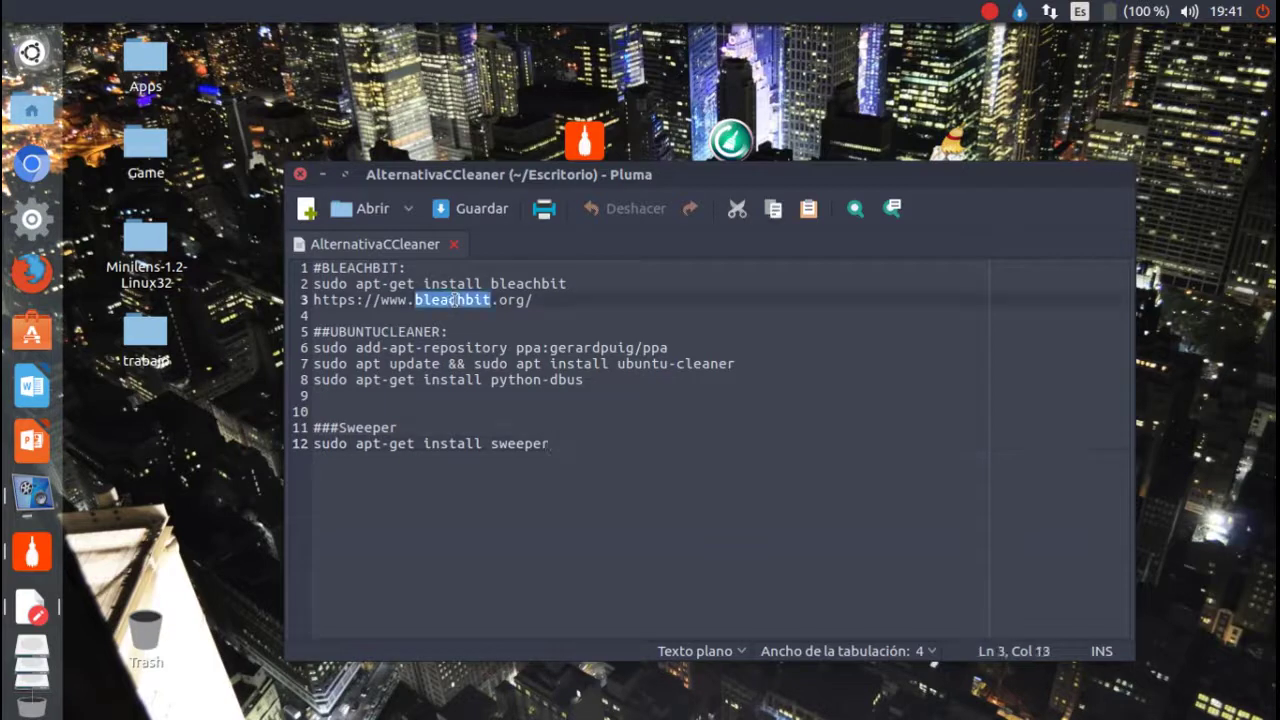
triple_click(455, 301)
left_click(530, 300)
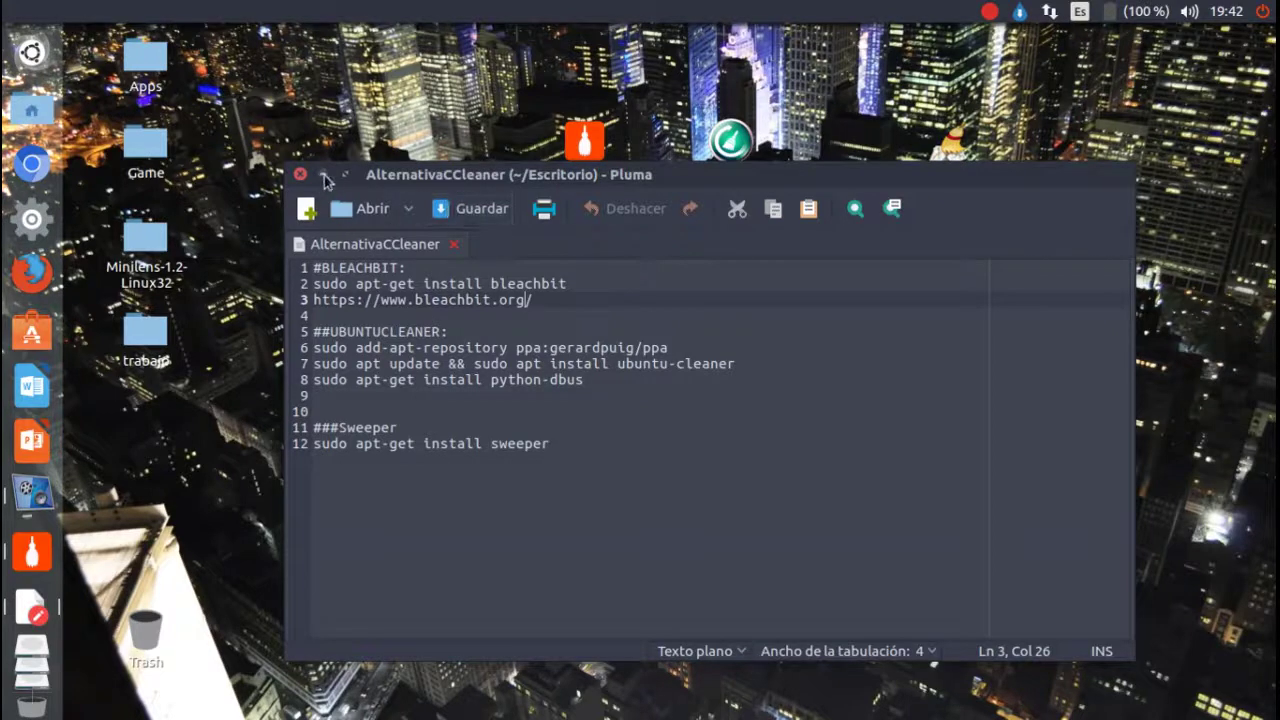
Minimize the text file and highlight the BleachBit, Ubuntu Cleaner and Sweeper icons on the desktop, clearing the selection at the end.
left_click(325, 178)
left_click_drag(436, 96, 1090, 205)
left_click(1100, 210)
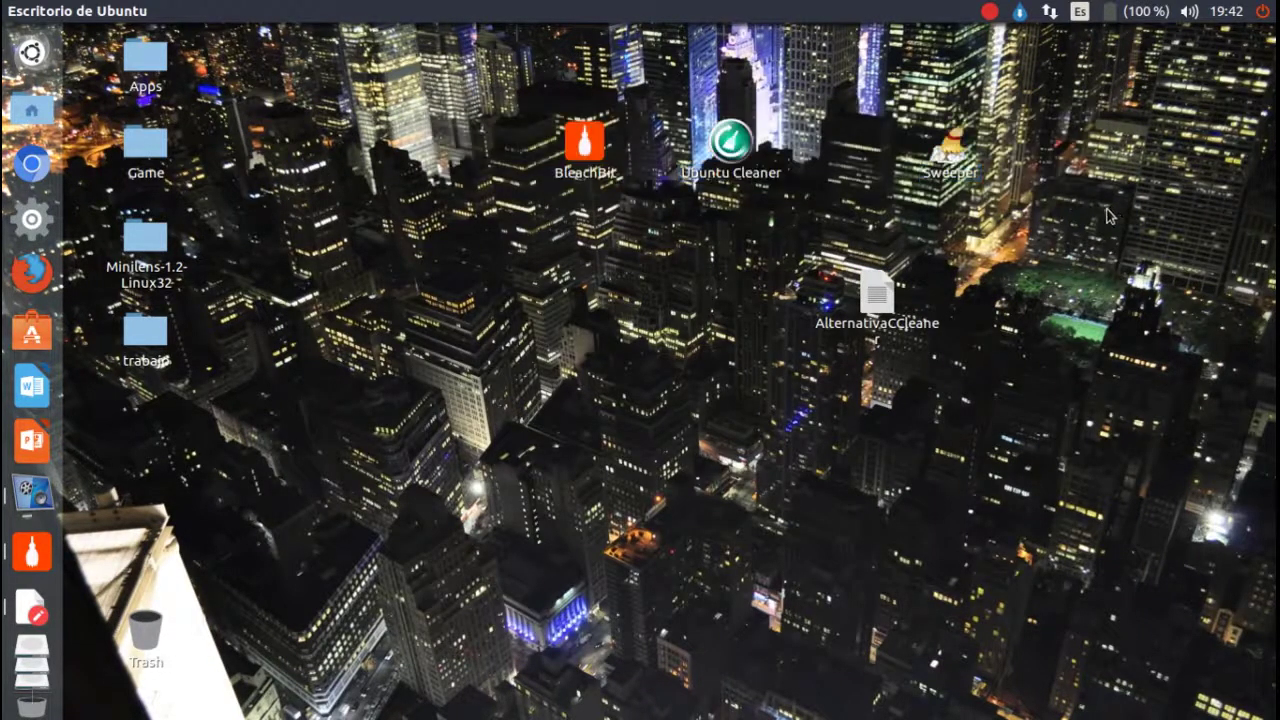